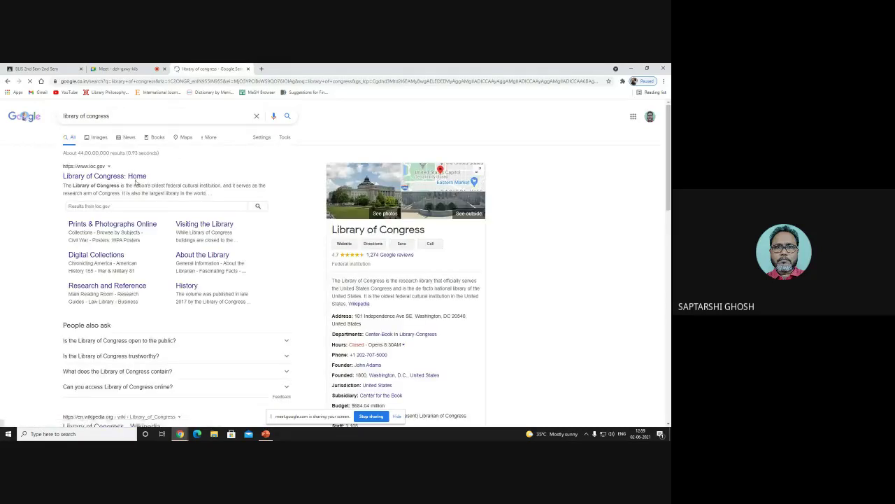
Step: Open the loc.gov home page, dismiss the researcher-access notice, and follow the Library Catalog link
click(110, 177)
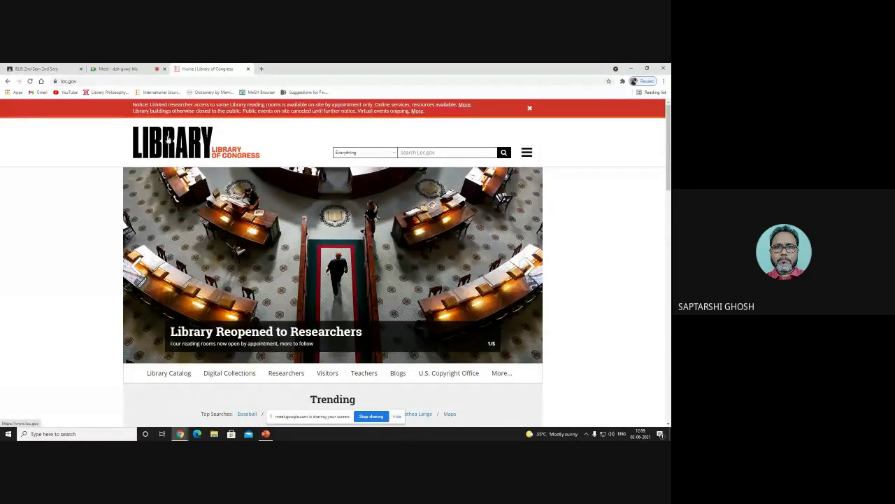
click(530, 110)
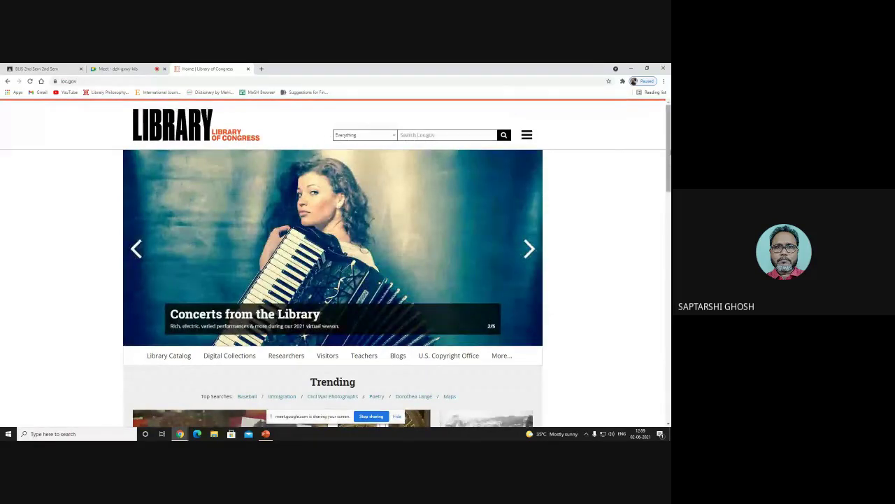
scroll(333, 266, down, 1)
scroll(333, 263, up, 1)
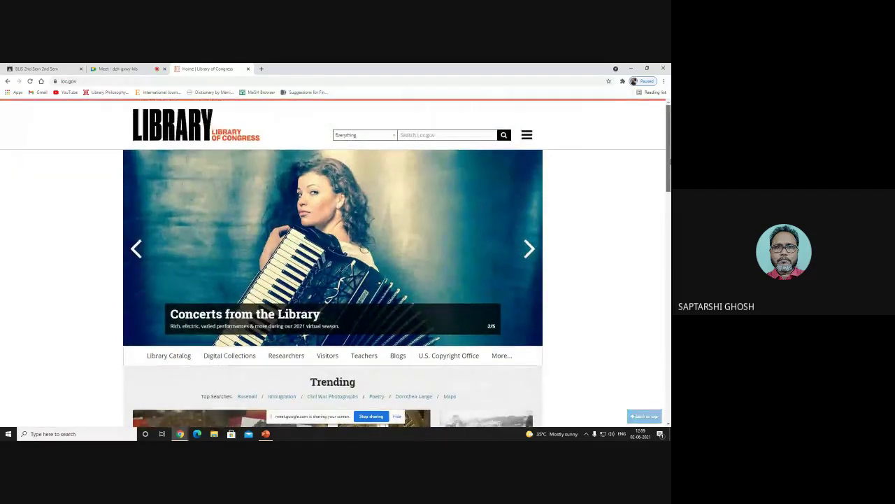
scroll(333, 263, down, 4)
scroll(201, 125, up, 4)
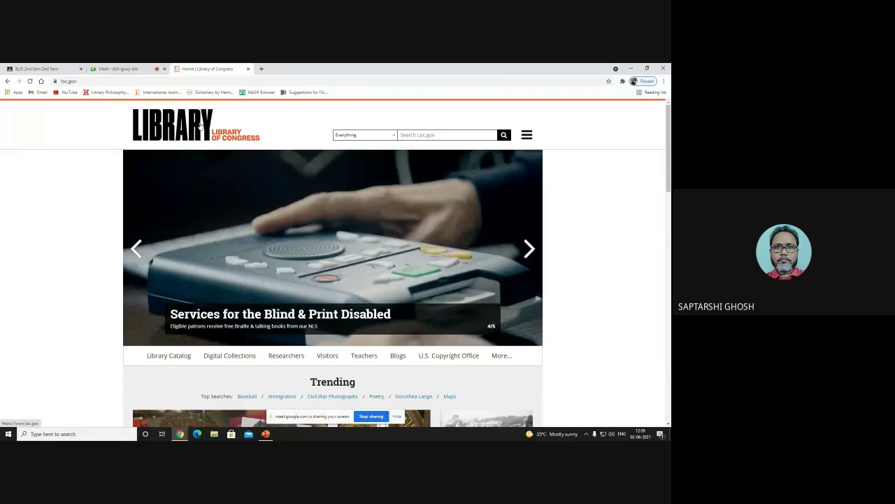
click(176, 357)
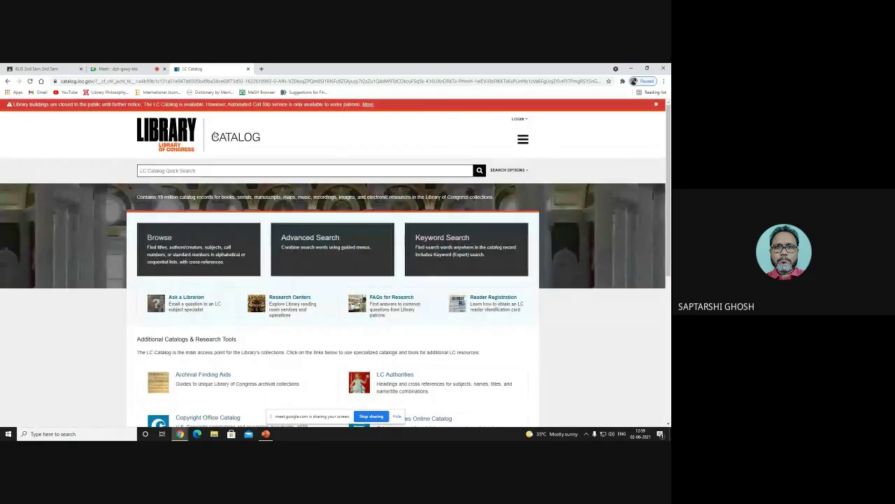
Step: Run a 'SUBJECTS beginning with' browse for the term 'Catalog'
scroll(335, 266, down, 1)
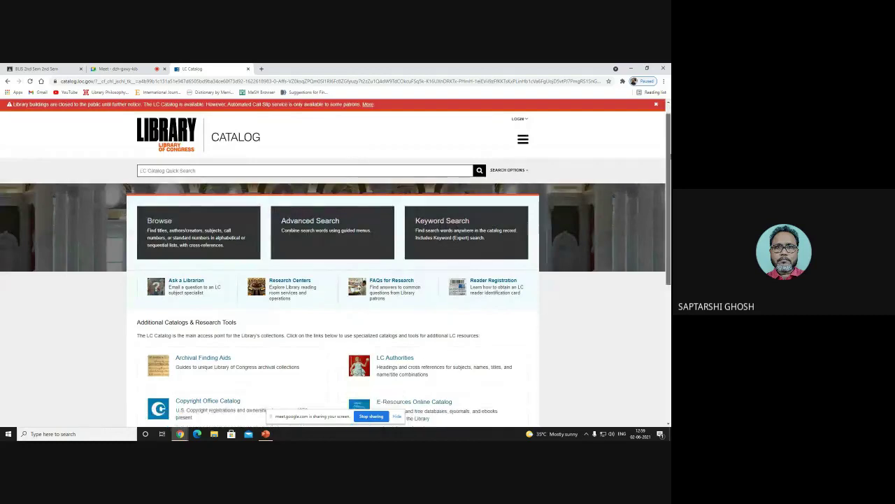
scroll(159, 231, up, 1)
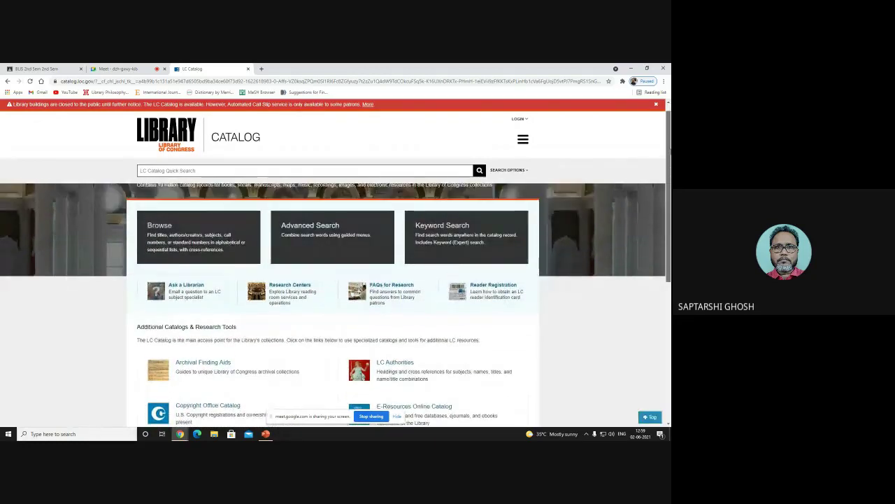
click(159, 227)
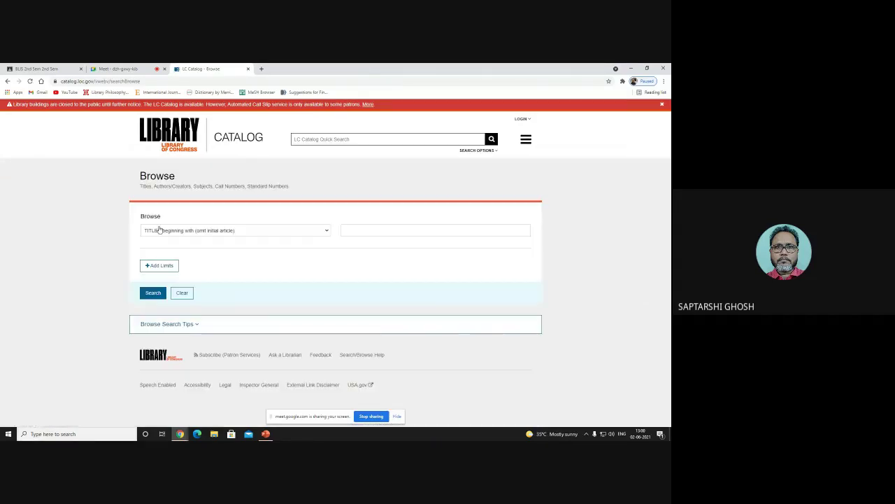
click(244, 233)
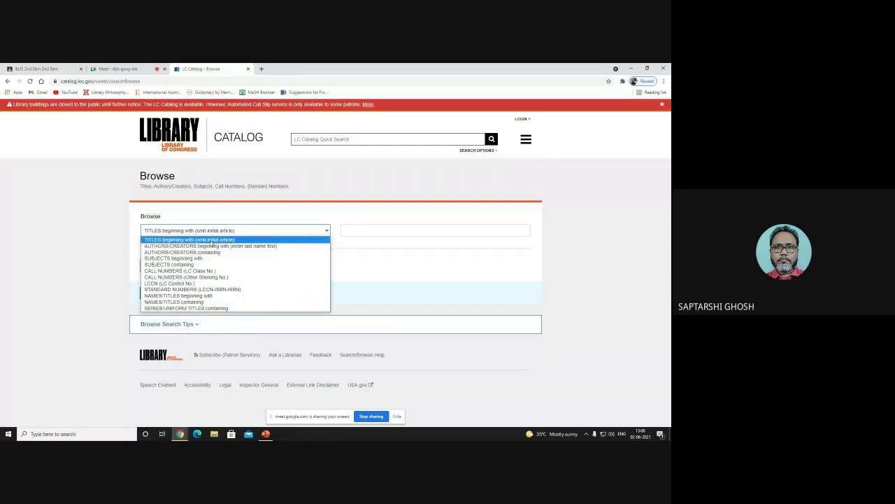
click(174, 258)
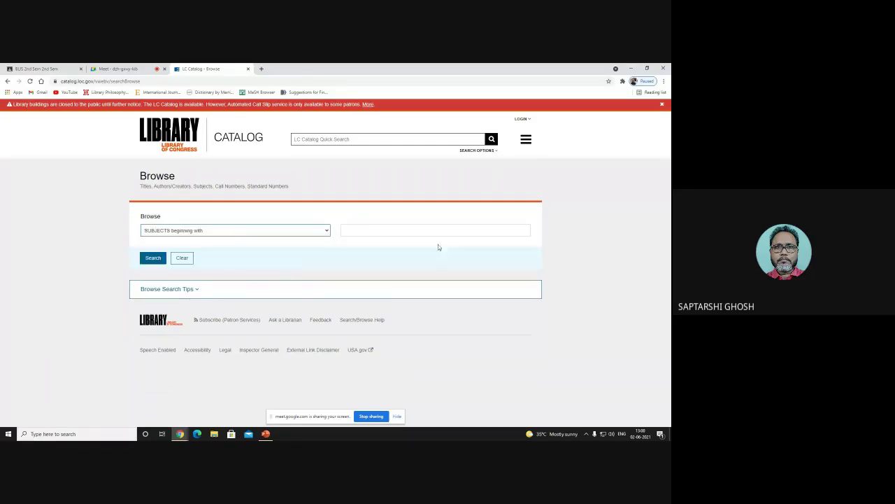
click(368, 231)
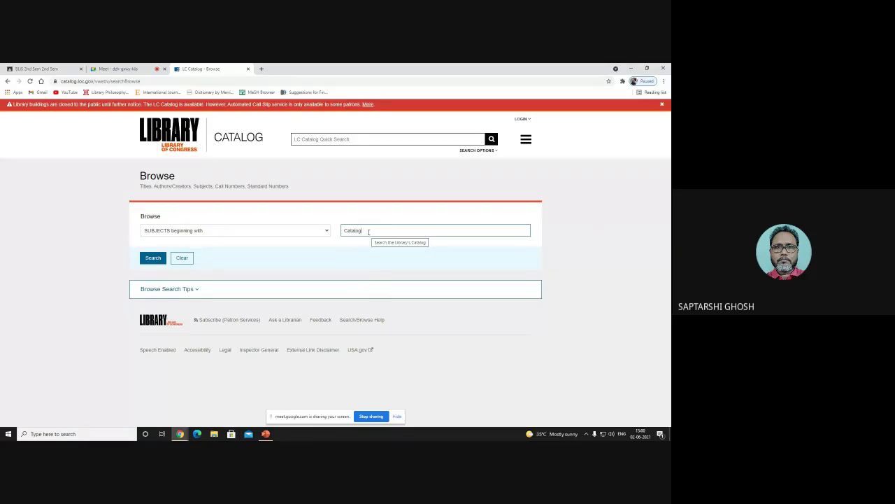
click(154, 257)
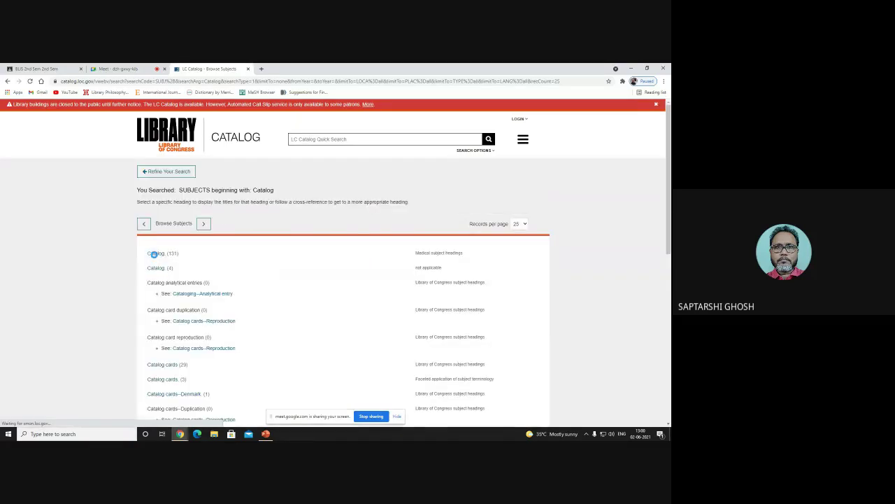
Step: Under 'Catalog cards. (3)', open the full record of 'Card number index to Library of Congress cataloging entries'
scroll(499, 216, down, 1)
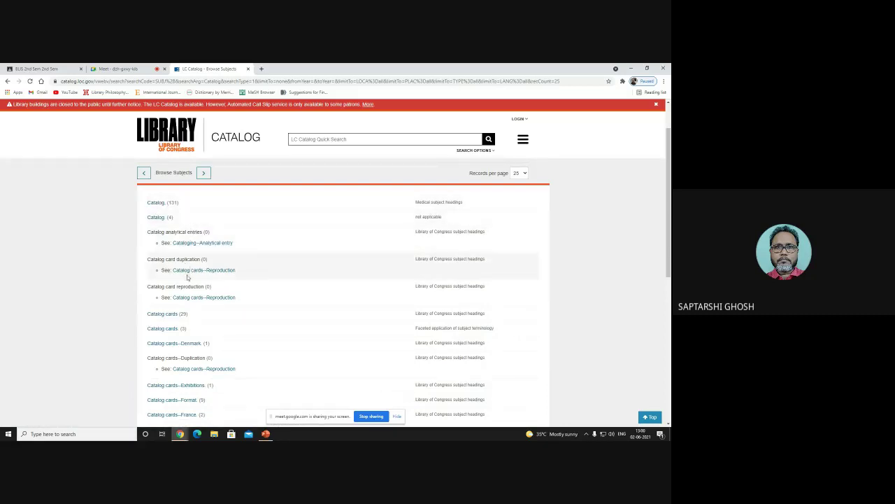
click(163, 330)
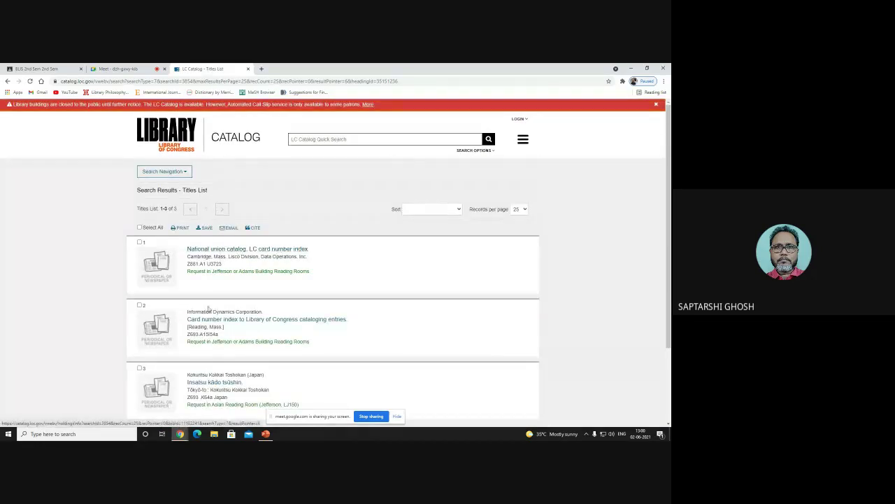
click(288, 320)
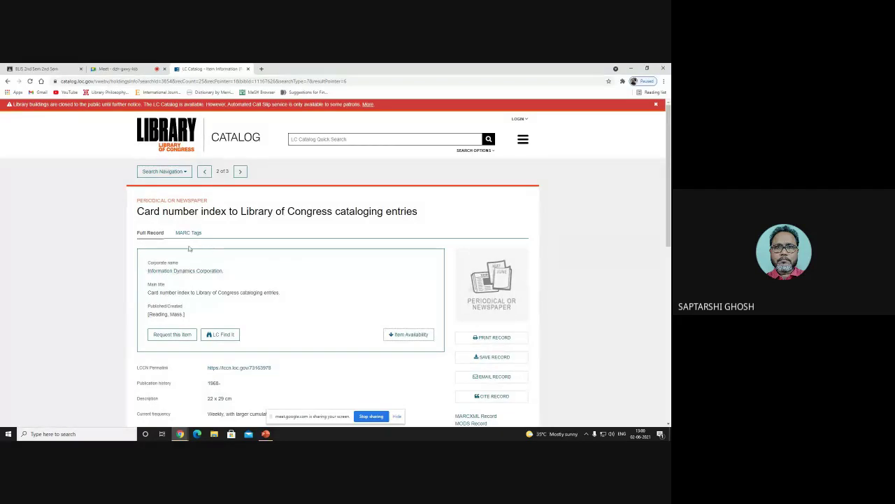
scroll(336, 294, down, 3)
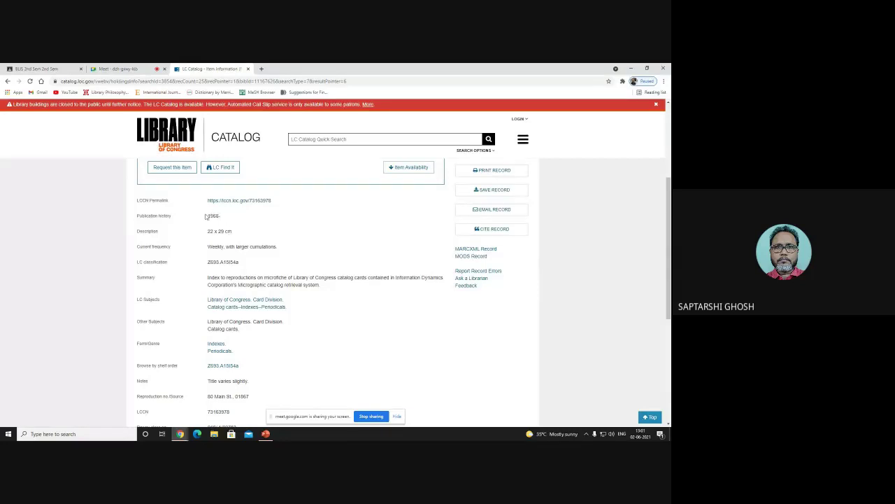
drag(206, 217, 243, 265)
click(221, 232)
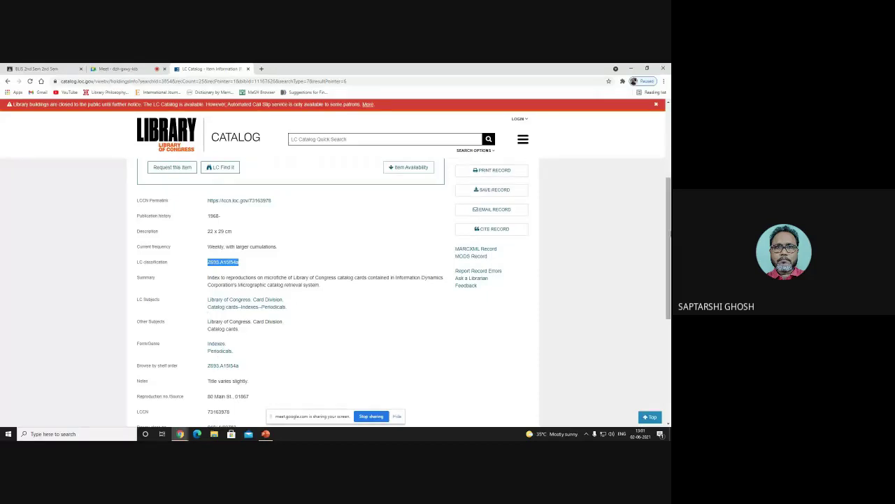
Step: Switch the record to its MARC Tags view, fields 000 through 650
scroll(668, 245, down, 5)
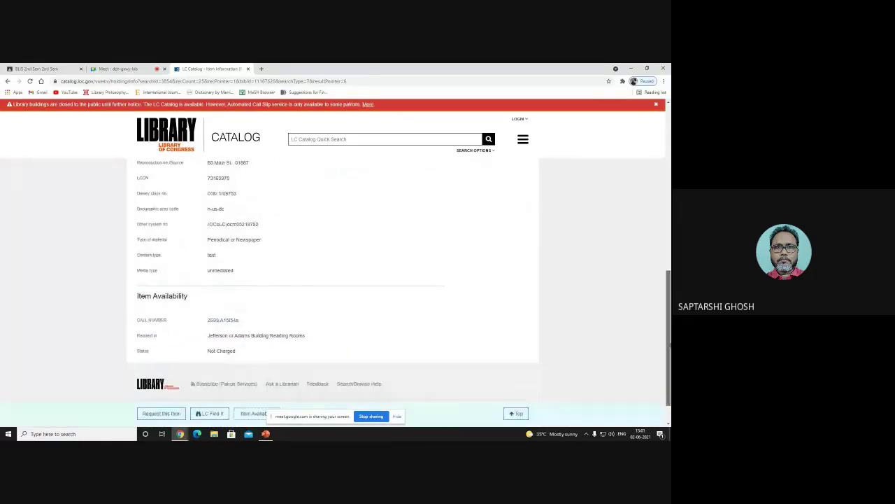
scroll(668, 335, up, 10)
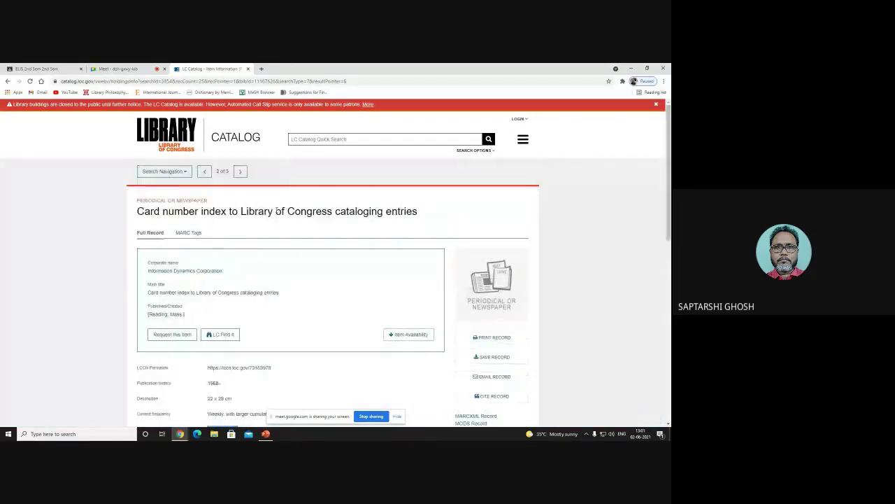
click(187, 233)
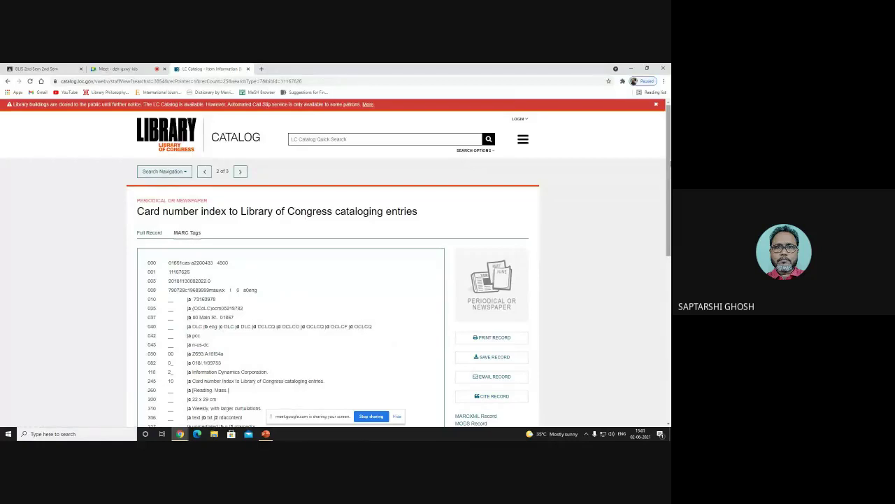
scroll(195, 381, down, 2)
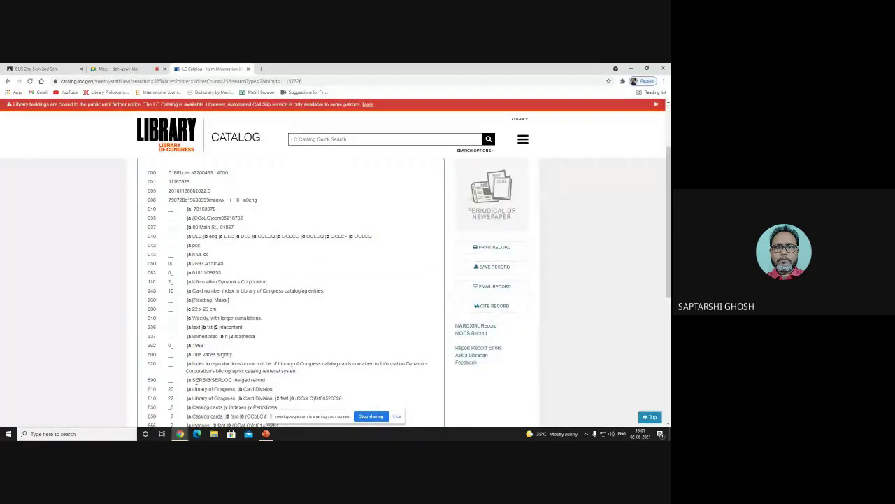
Step: On the AACR2 slide, add a 'MARC:' line below 'Publ.2010.' and return to the catalog record
click(265, 434)
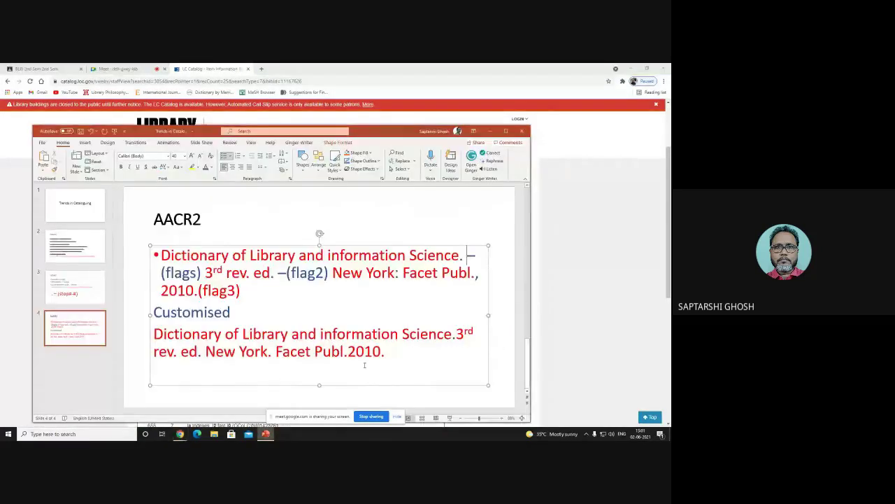
key(Return)
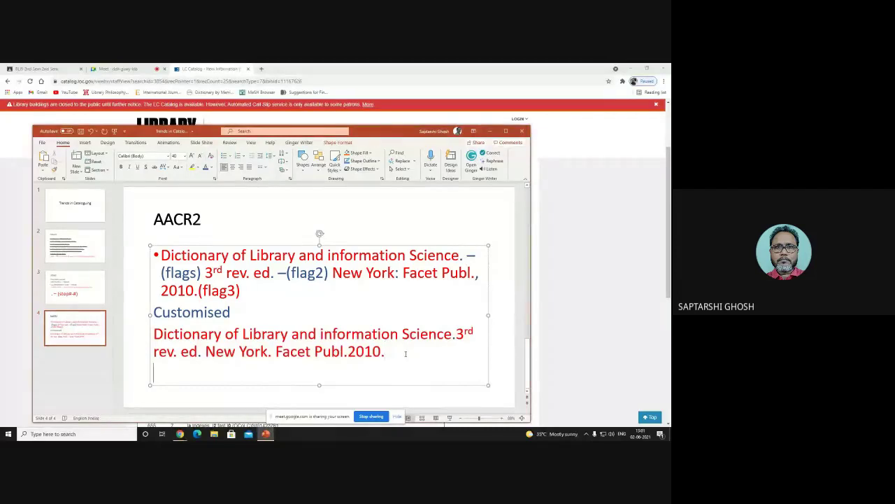
text(MA)
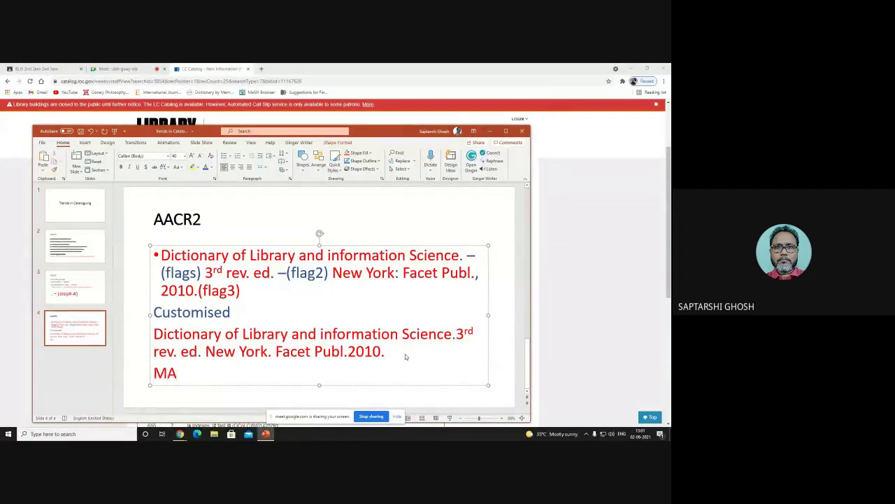
text(RC:)
mouse_move(180, 434)
click(174, 409)
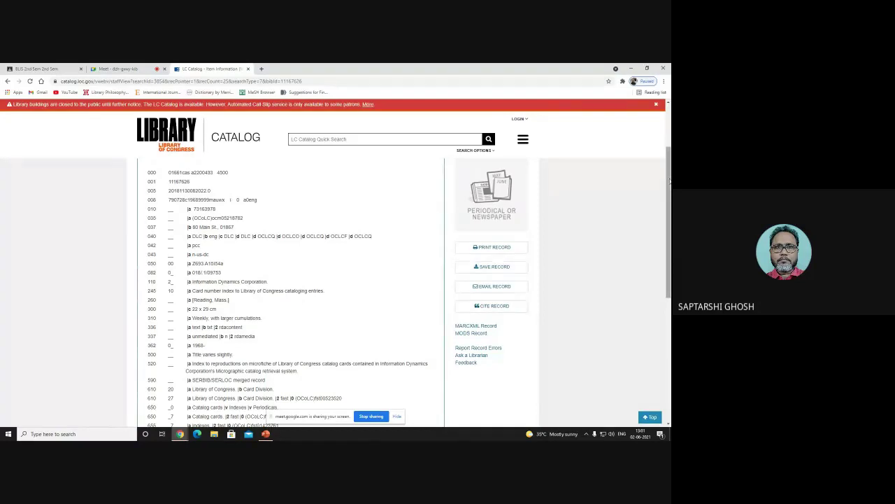
Step: Highlight the opening MARC fields 000 and 001, then go to the Google home page
scroll(159, 176, up, 1)
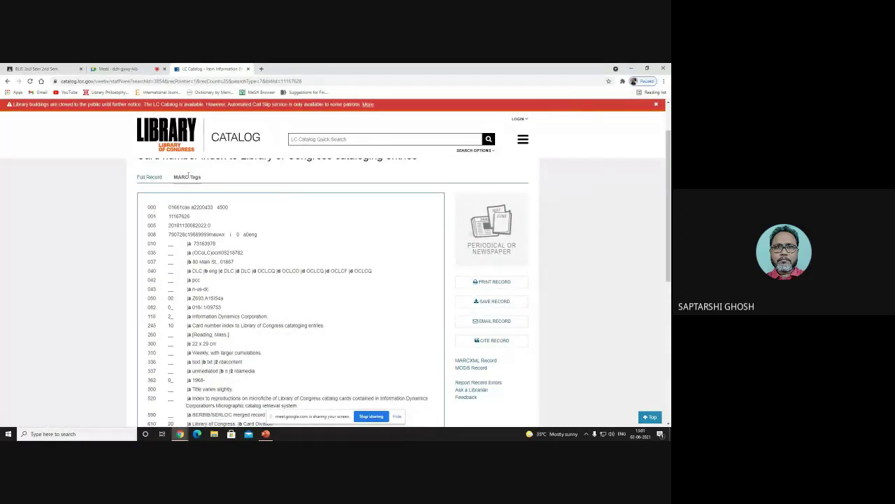
drag(149, 207, 154, 226)
click(155, 259)
click(41, 81)
Step: Search Google for 'marc 21 tags list' and open Folgerpedia's List of MARC 21 fields for bibliographic data
text(Ma)
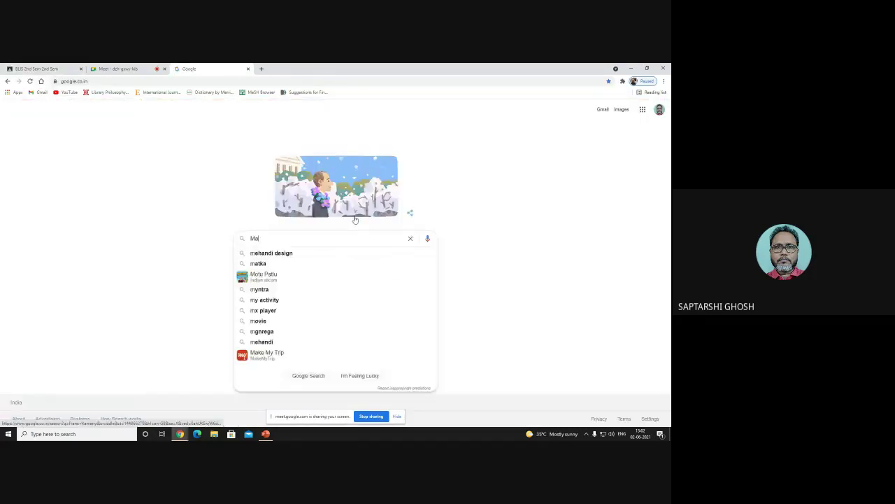
text(rc )
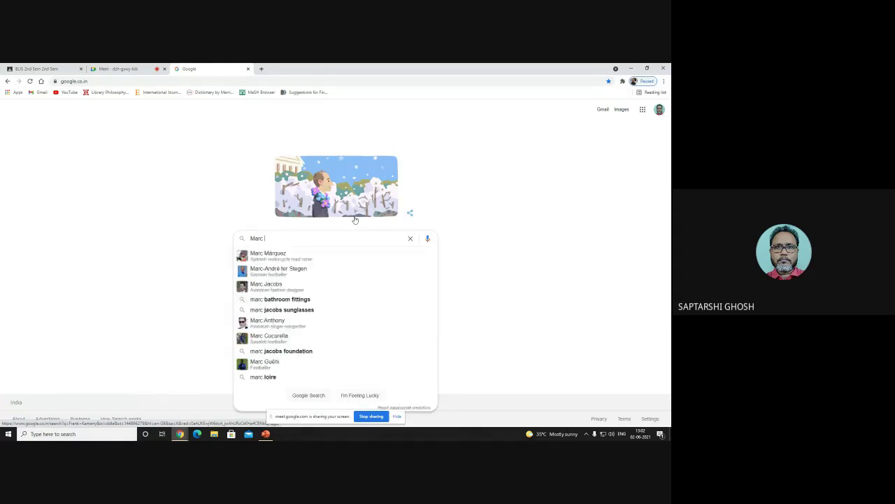
text(21 tags)
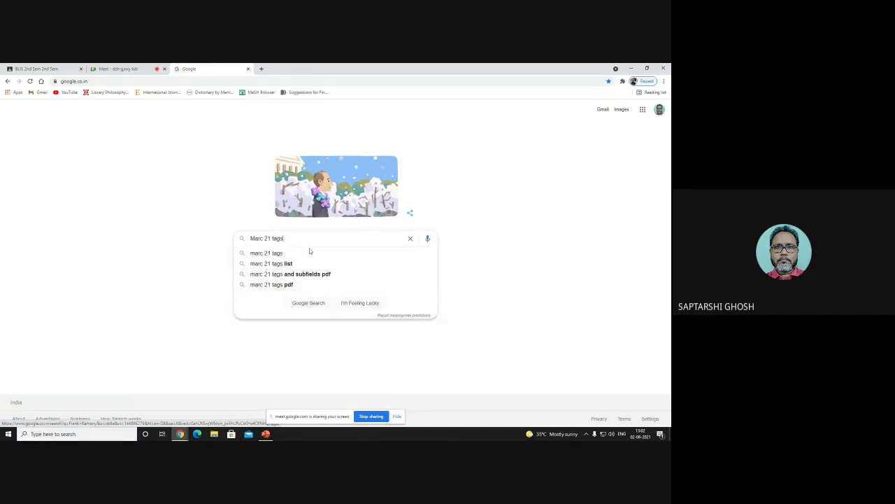
click(278, 263)
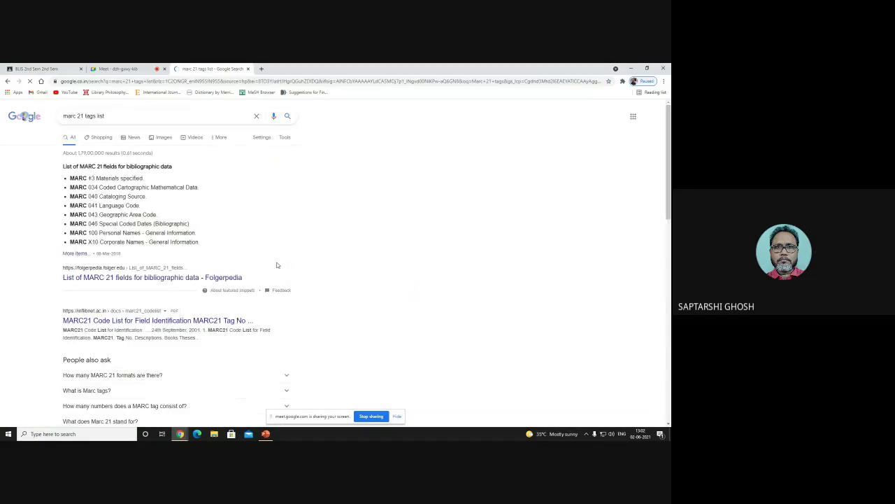
click(129, 279)
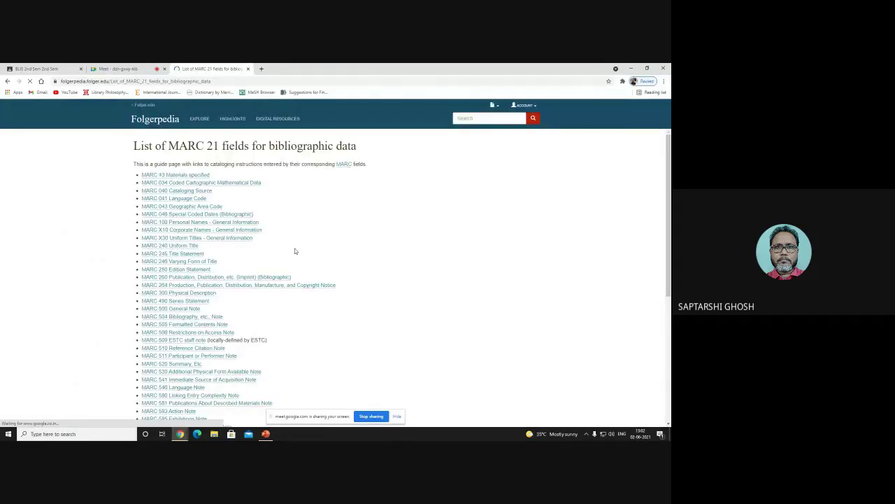
Step: Open the MARC 100 Personal Names page and point out field number 100
scroll(294, 251, down, 5)
scroll(173, 218, up, 6)
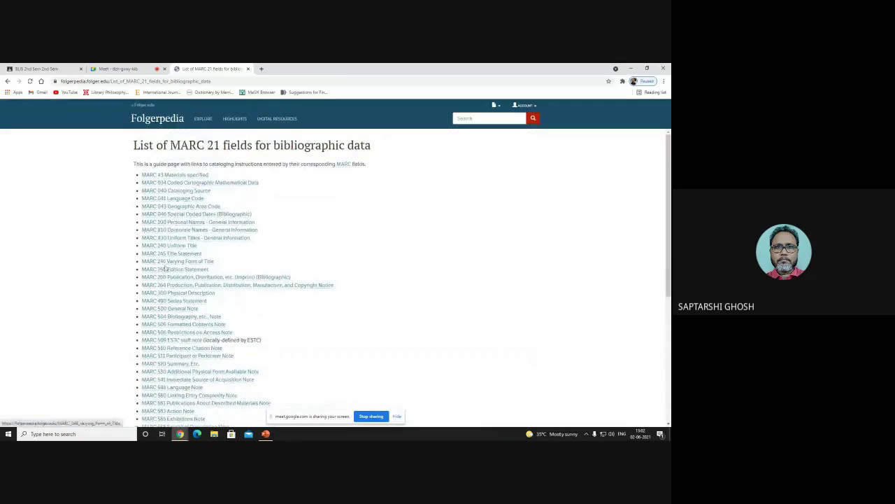
click(178, 224)
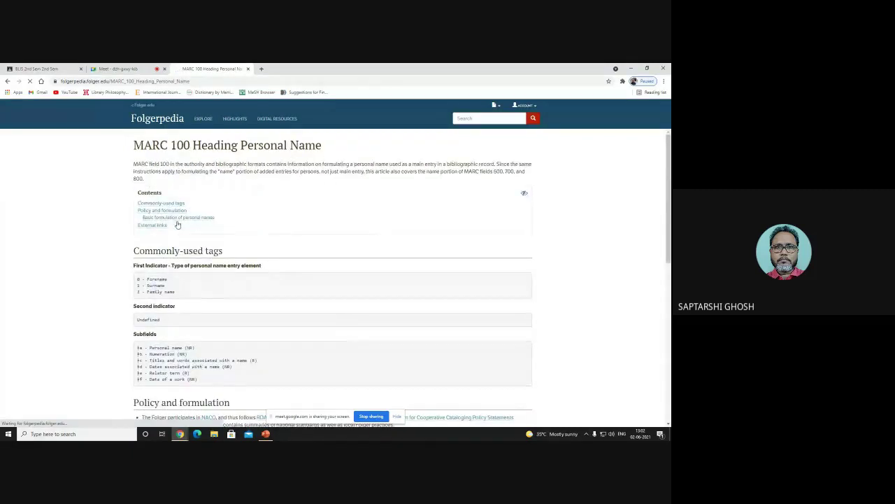
double_click(166, 164)
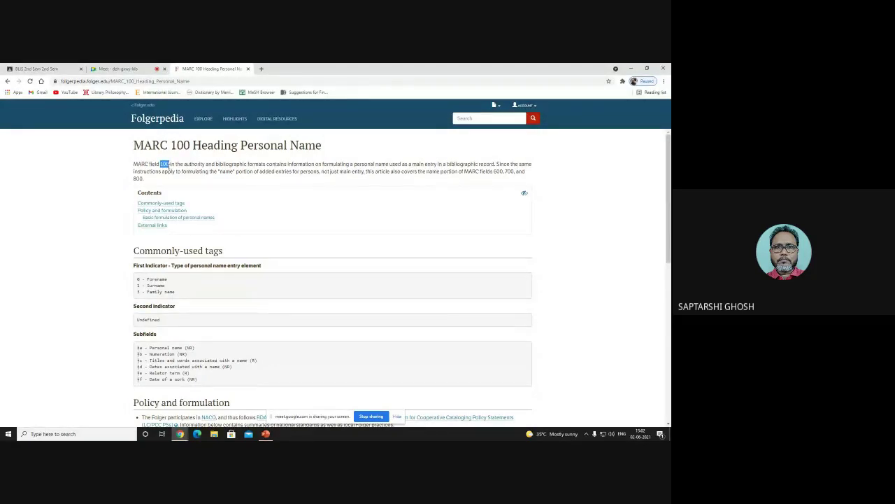
click(194, 171)
Step: Highlight the ‡a Personal name subfield, then go back to the MARC 21 search results
scroll(157, 354, down, 1)
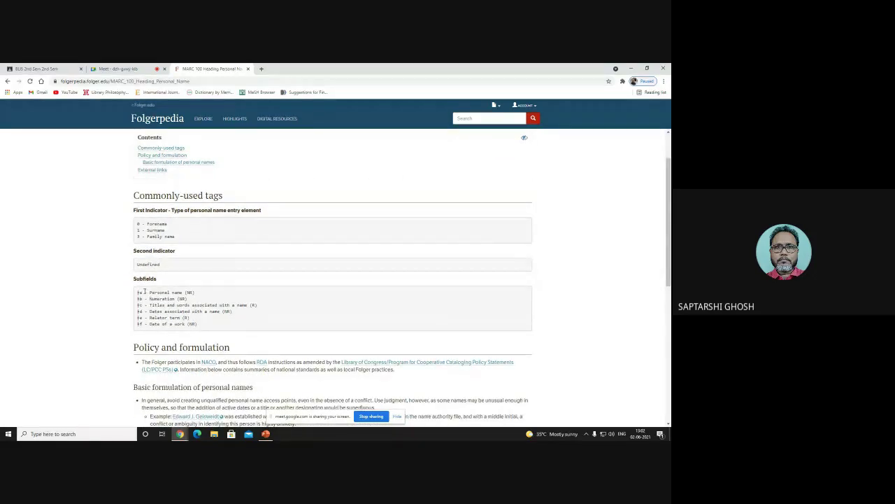
drag(137, 294, 204, 295)
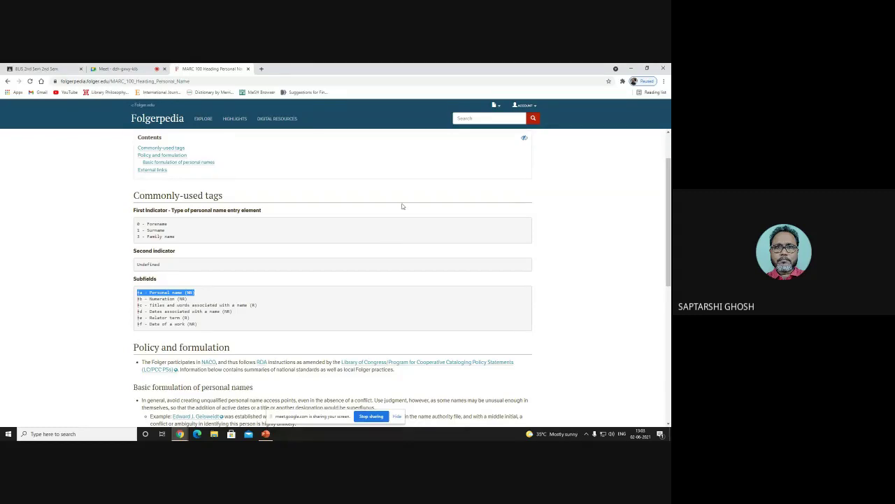
scroll(600, 227, down, 1)
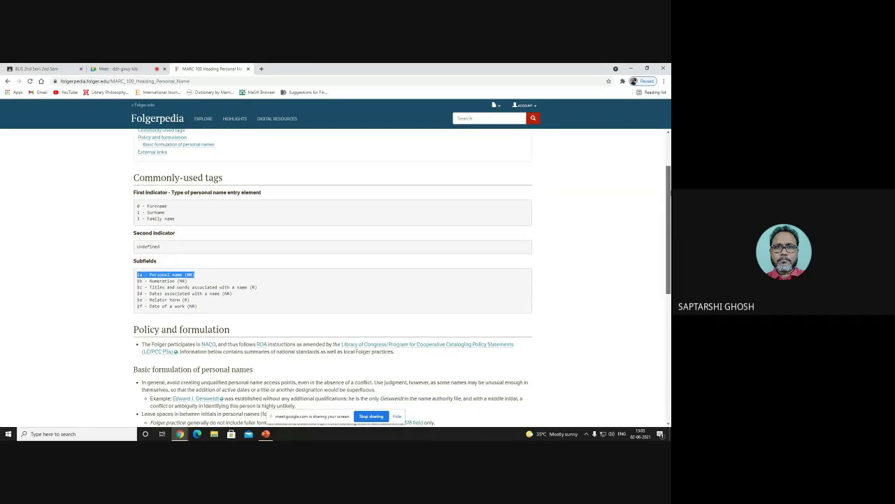
scroll(333, 280, down, 3)
scroll(332, 279, up, 6)
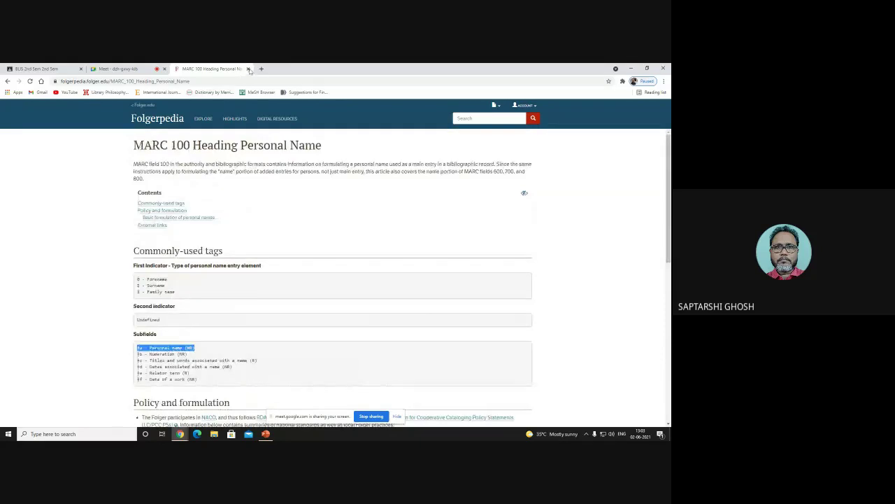
click(8, 81)
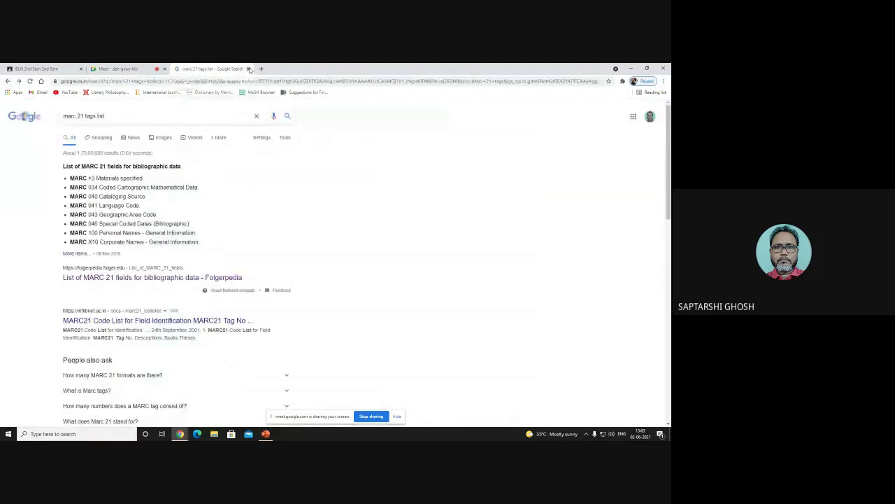
Step: In a fresh tab, search Google for 'pc card catalogue'
click(247, 69)
click(177, 69)
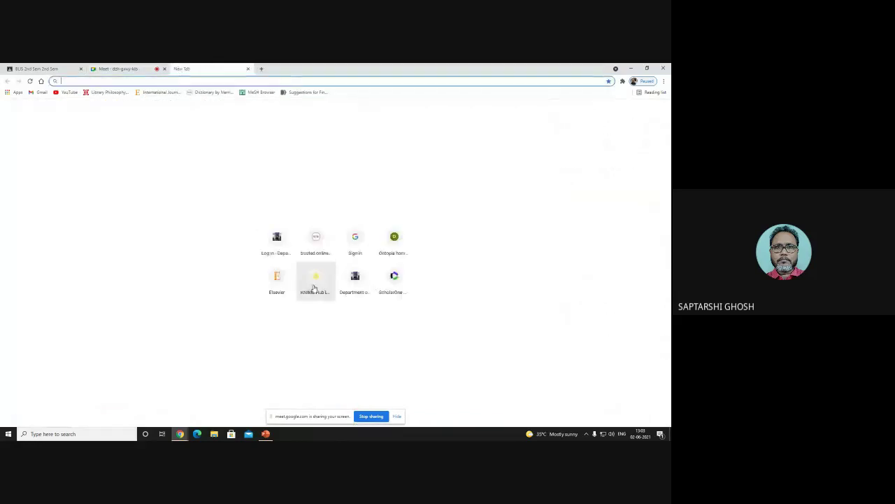
click(41, 81)
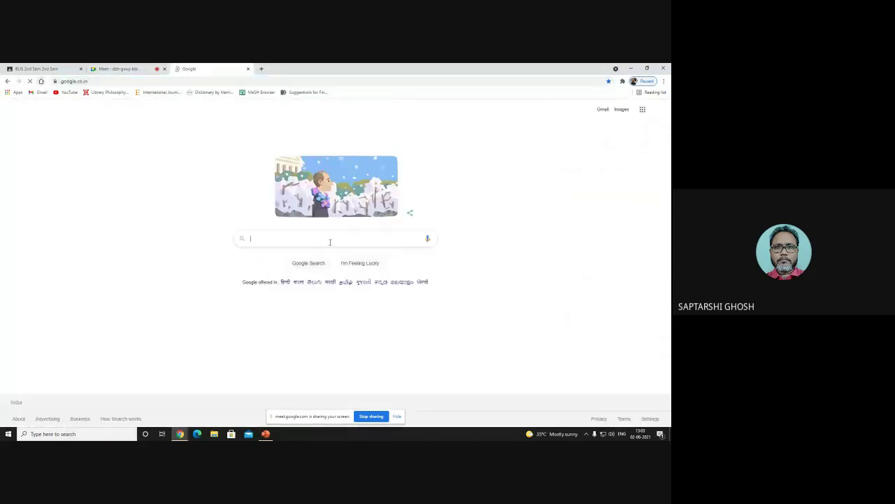
text(pc c)
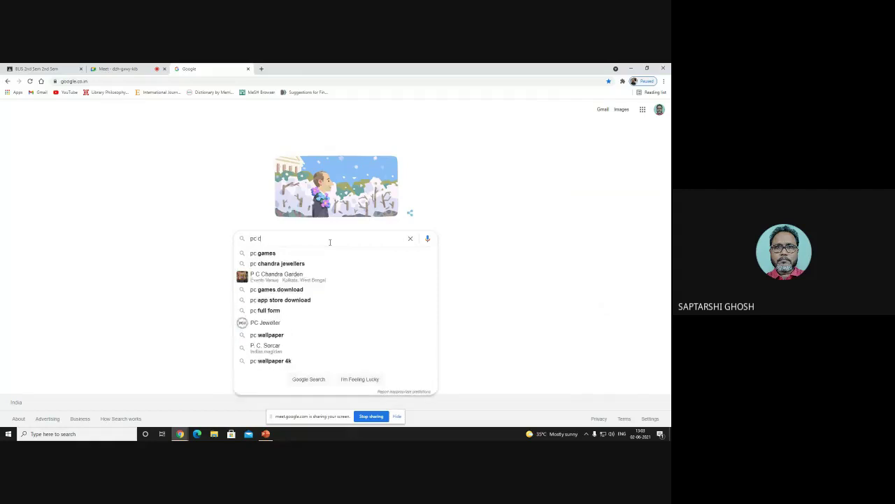
text(ard ca)
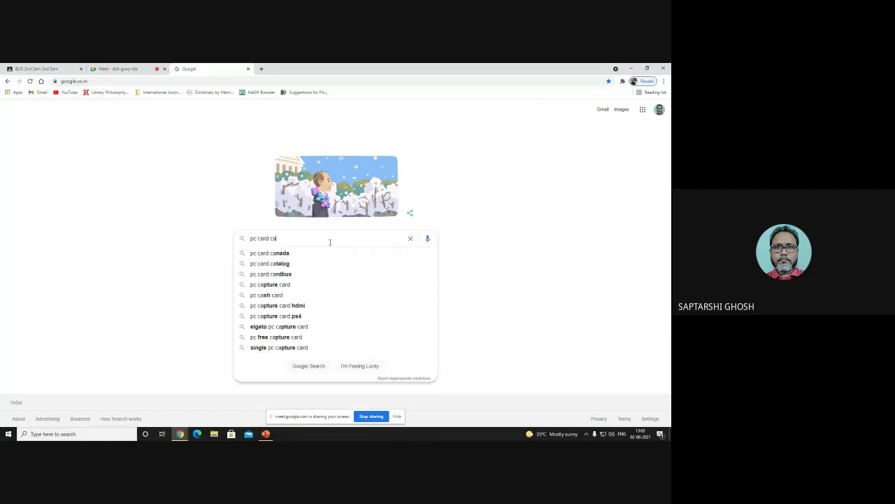
text(talogue)
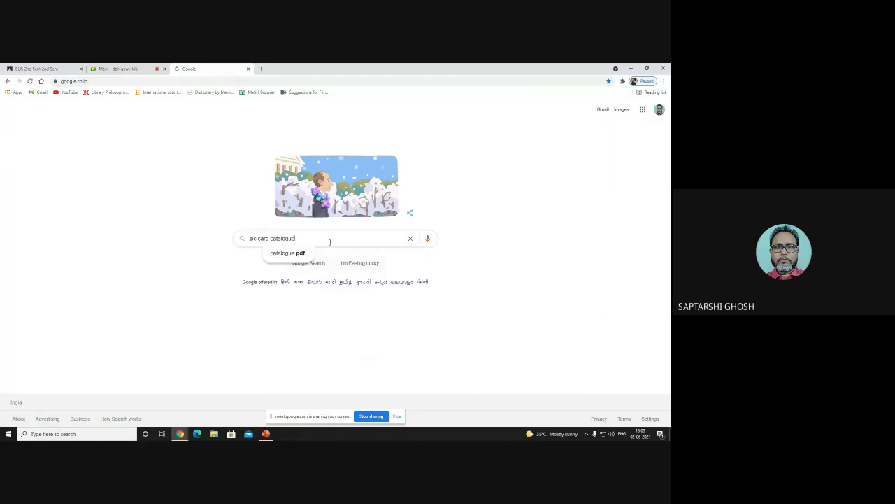
key(Return)
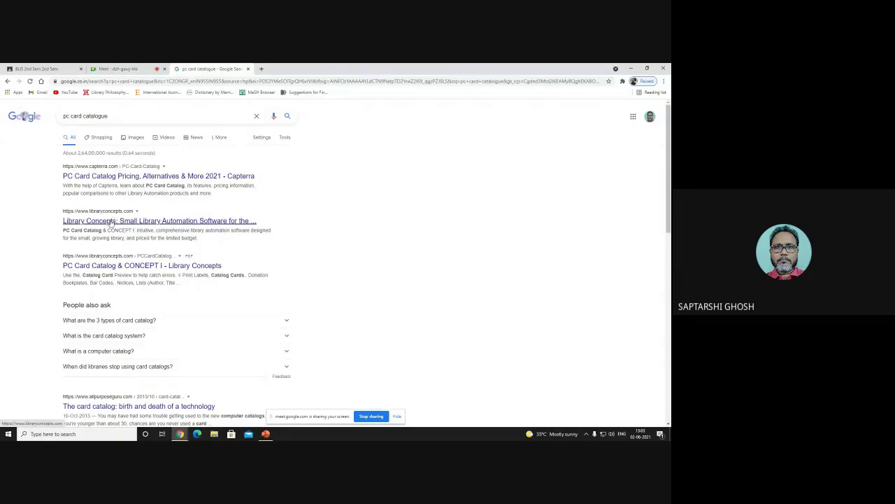
Step: Open the Library Concepts site and its 'Download 30-day DEMO - FREE' form
click(110, 221)
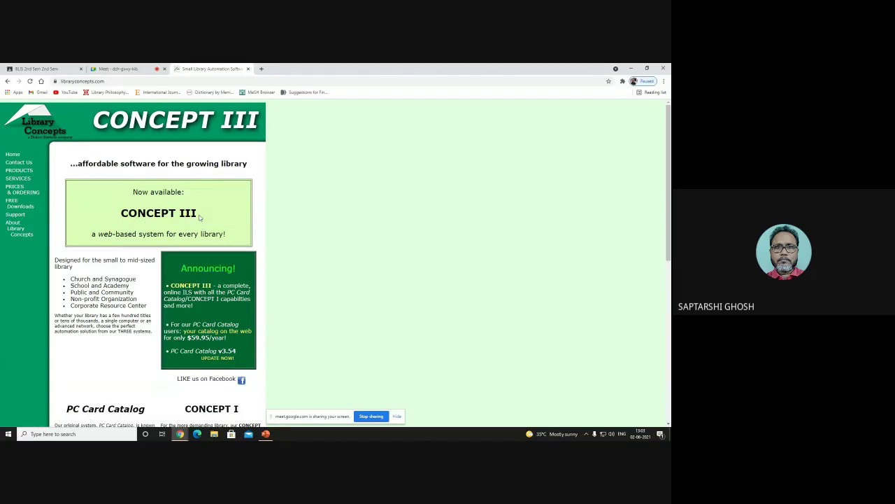
drag(670, 220, 669, 293)
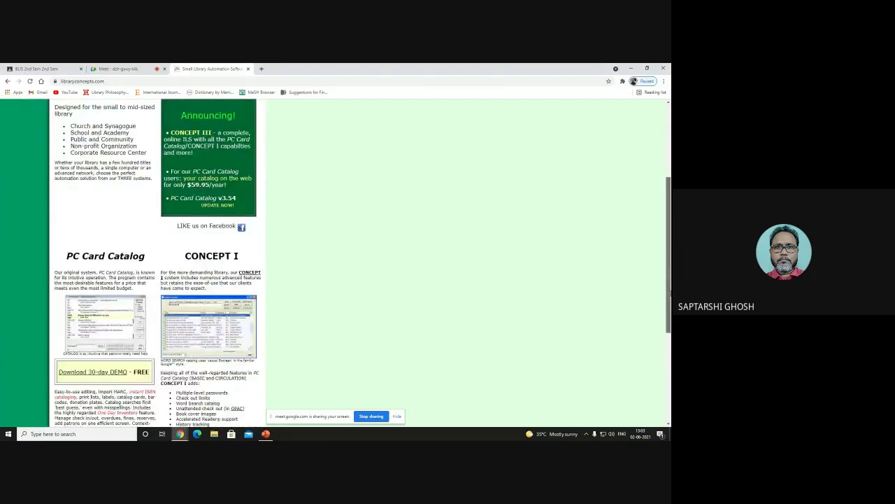
click(102, 374)
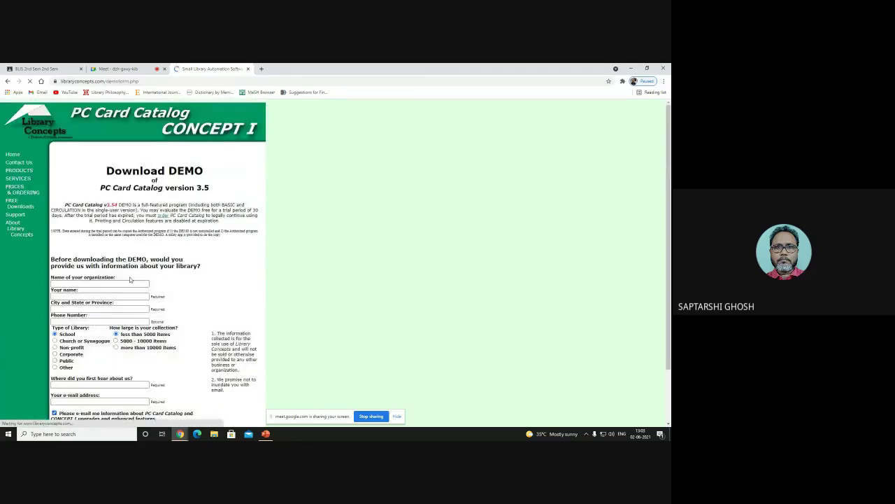
Step: Fill the demo form with autofilled contact details and 'Web' as referral, verify reCAPTCHA, and submit
scroll(98, 252, down, 1)
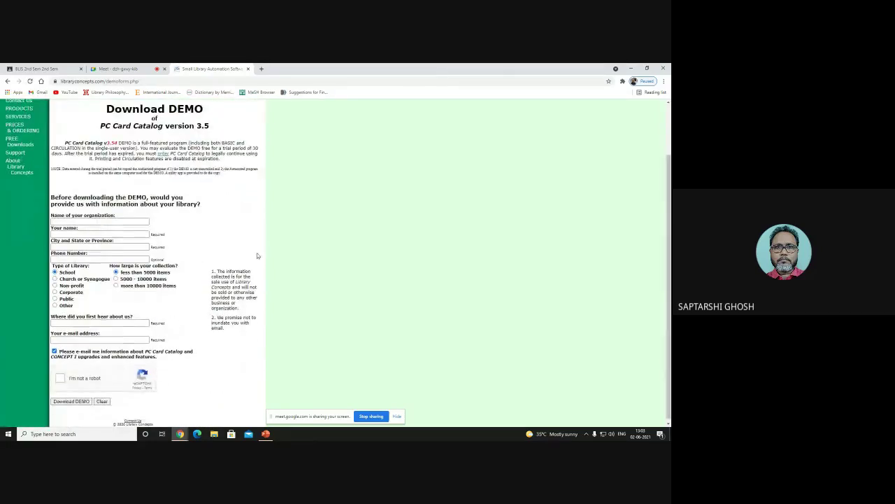
click(66, 221)
click(112, 237)
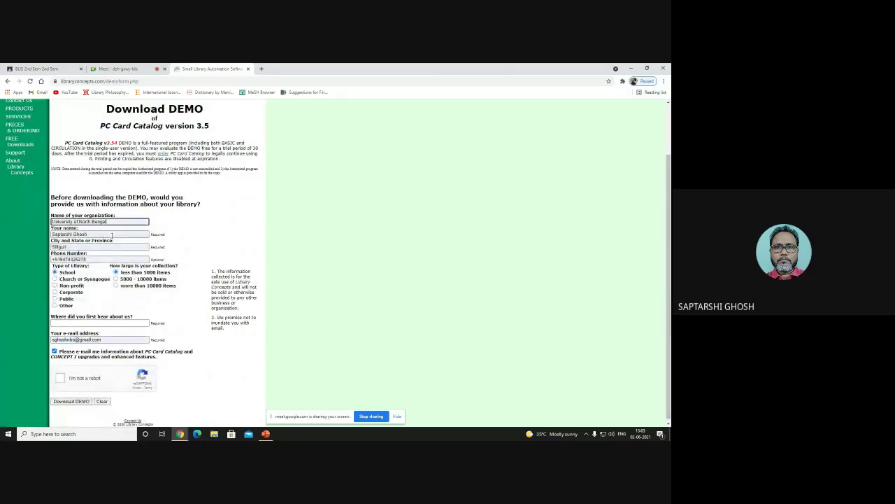
click(90, 322)
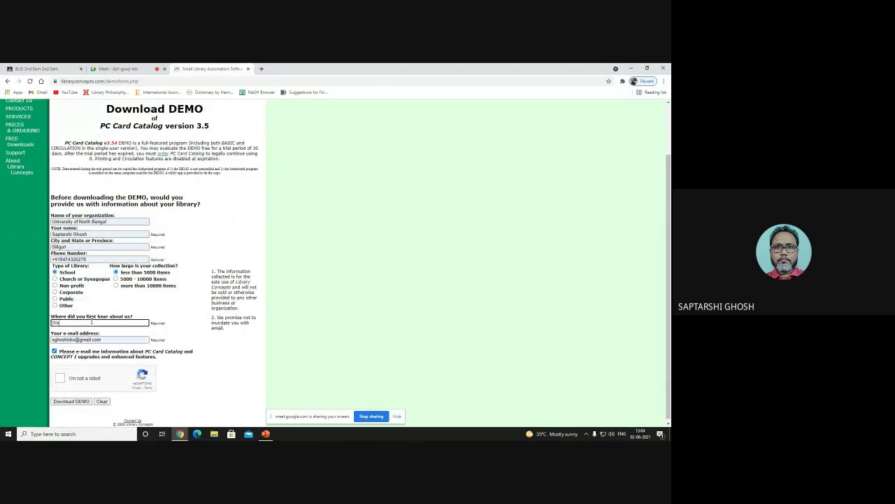
click(61, 378)
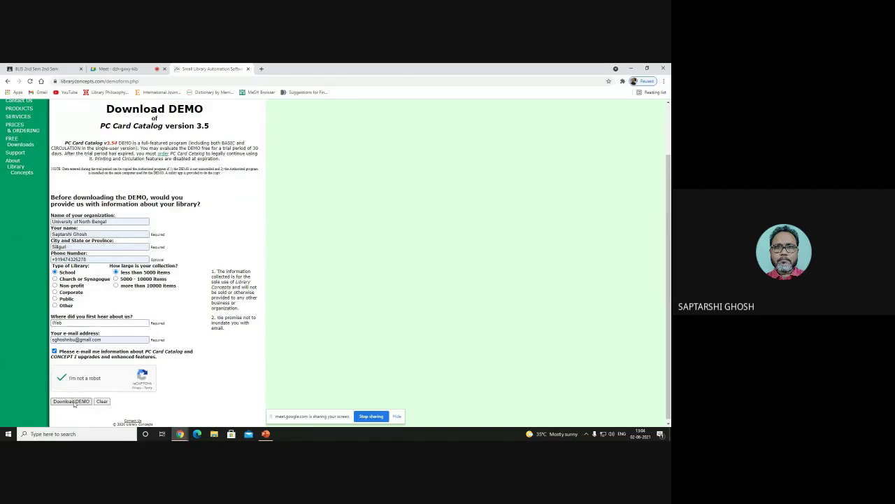
click(73, 401)
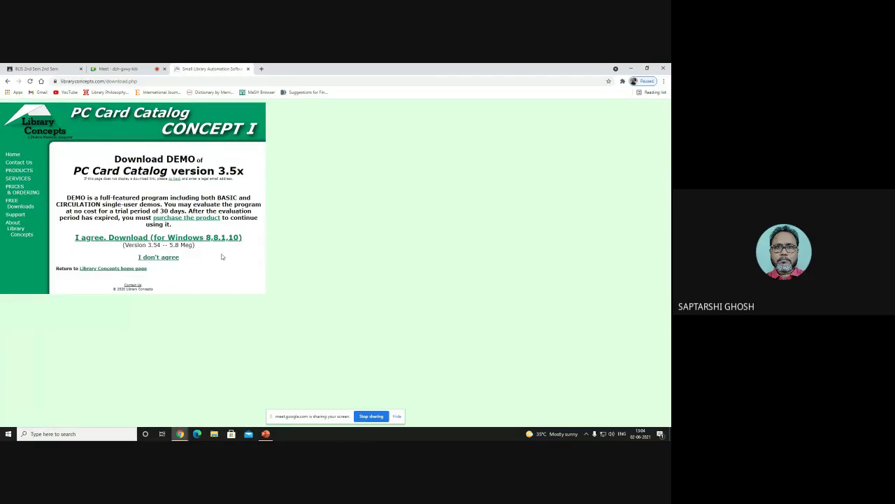
Step: Download and save the Windows 8/8.1/10 demo PCCC3demo354win10.exe, then show it in its folder
click(226, 239)
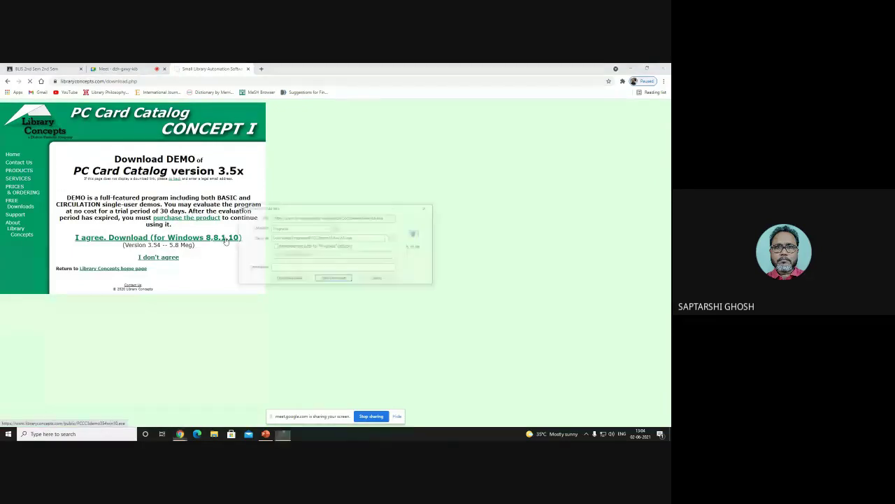
click(335, 278)
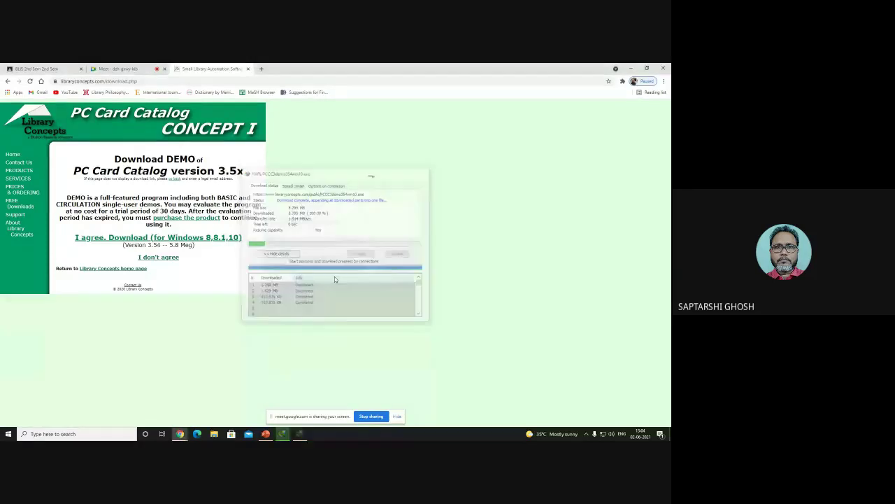
click(344, 272)
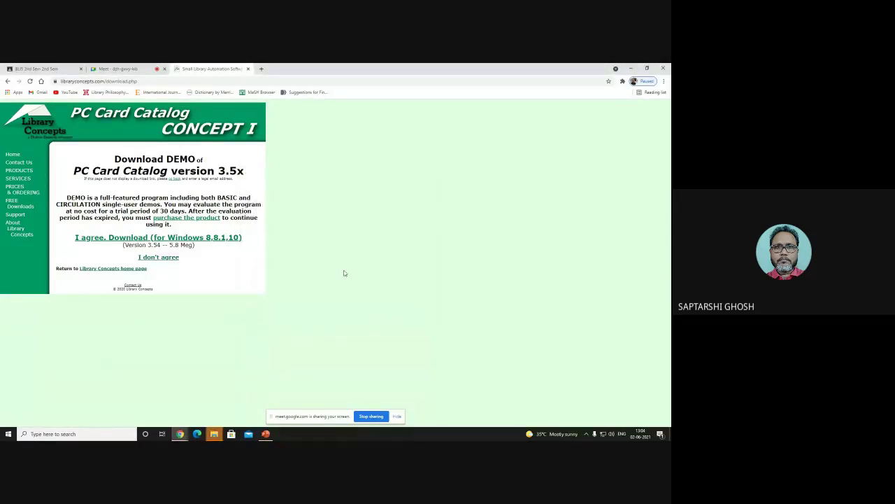
click(219, 433)
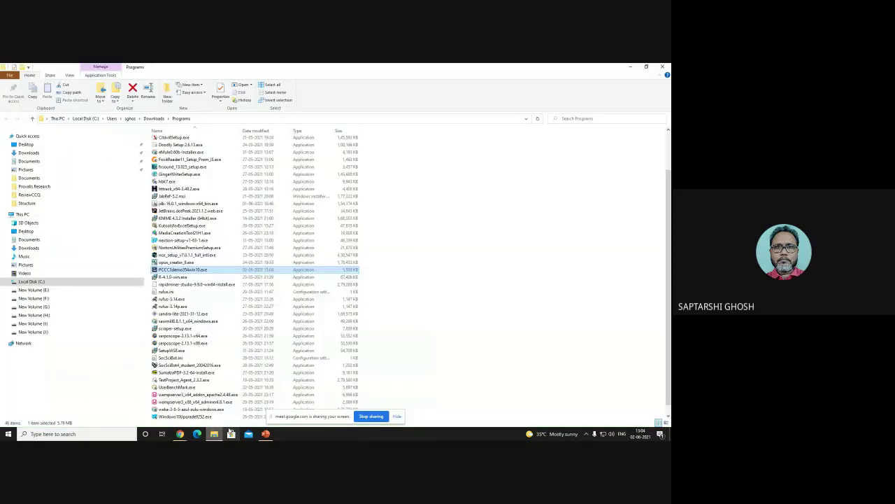
Step: Run PCCCdemo354win10.exe as administrator from File Explorer
right_click(207, 270)
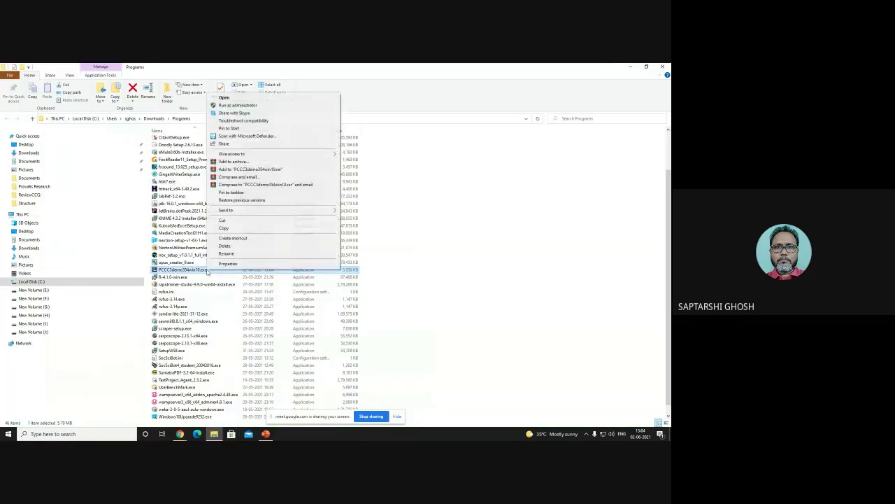
click(242, 105)
scroll(318, 299, up, 3)
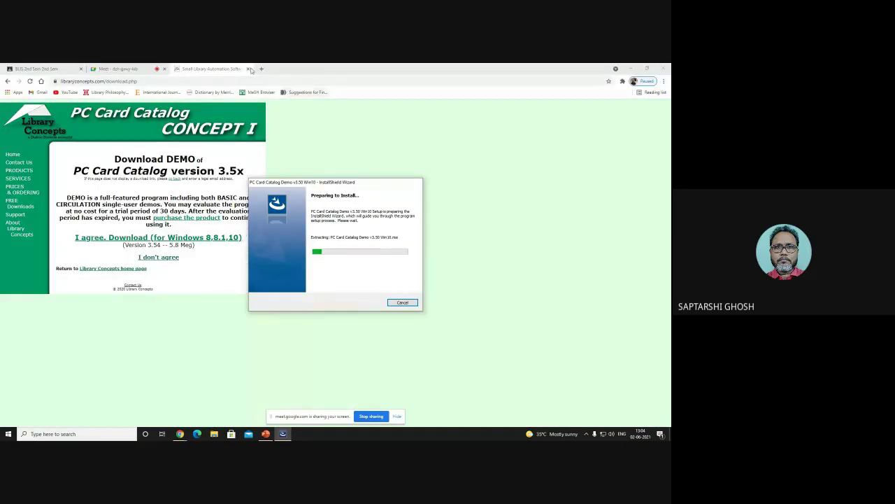
Step: Close the download tab, accept the licence, keep the default folder and start installing
click(248, 68)
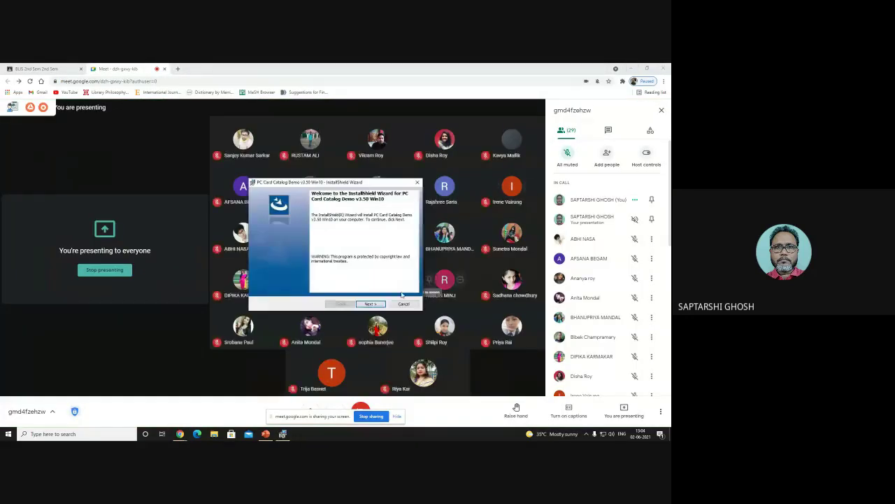
click(374, 303)
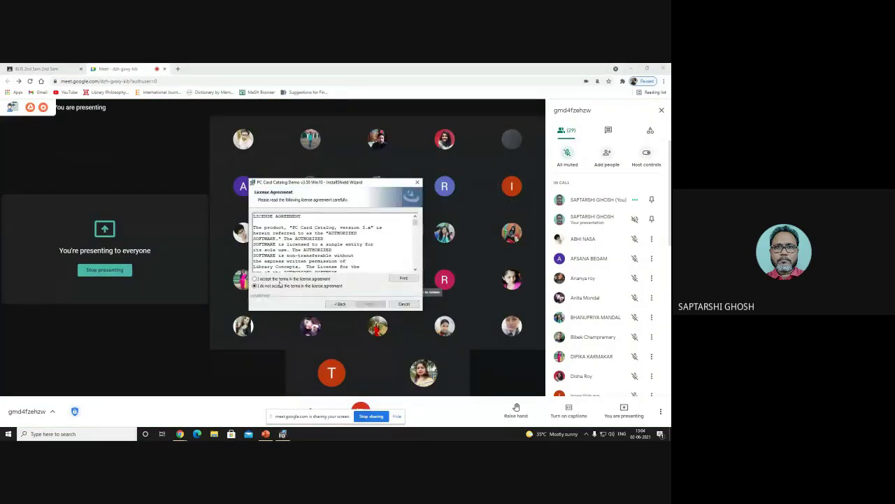
click(278, 280)
click(370, 304)
click(370, 304)
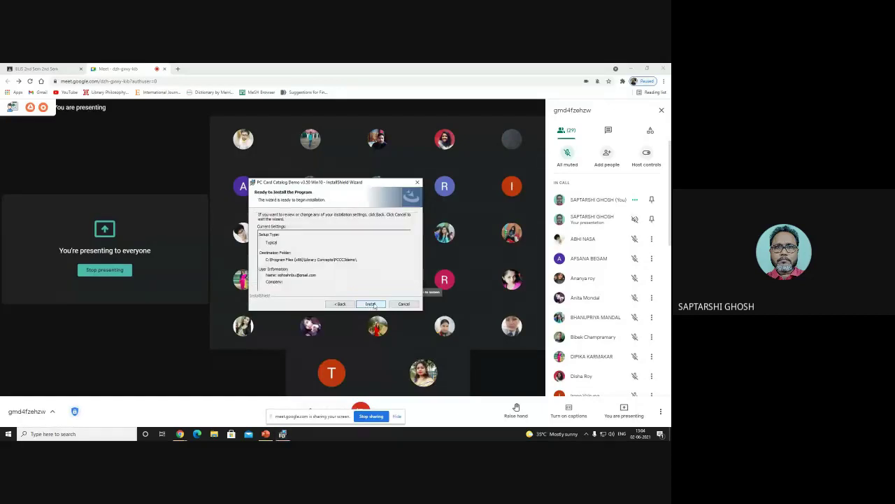
click(370, 303)
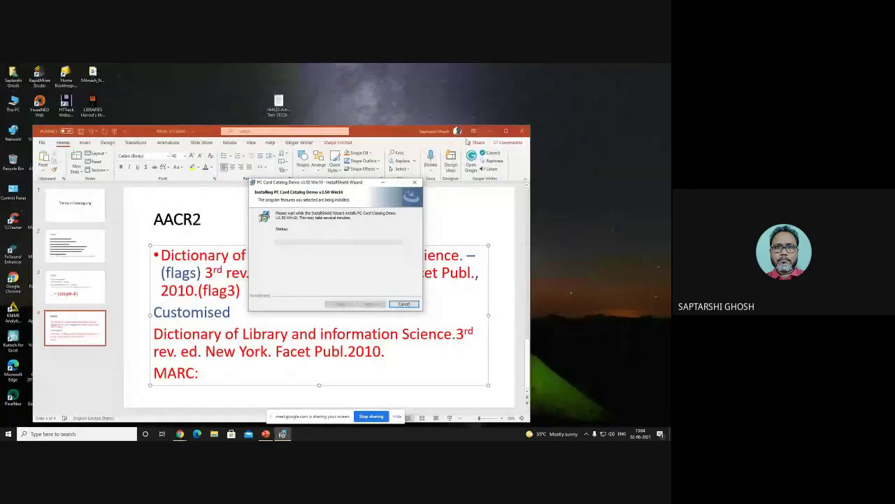
Step: Move PowerPoint out of the way and finish the PC Card Catalog Demo v3.50 installation
drag(397, 131, 461, 95)
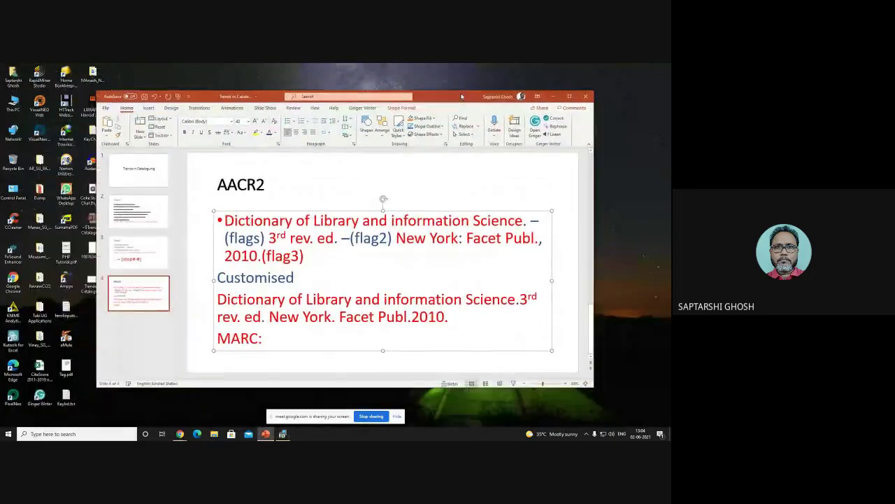
click(553, 96)
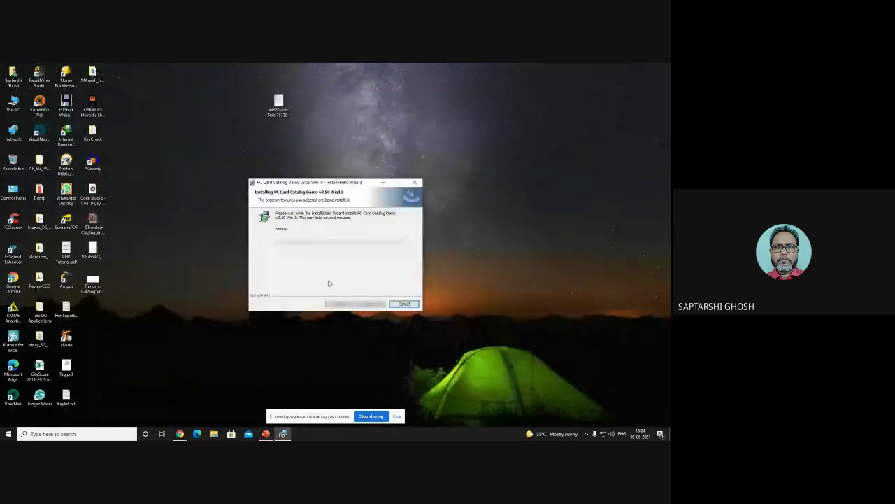
drag(321, 183, 310, 162)
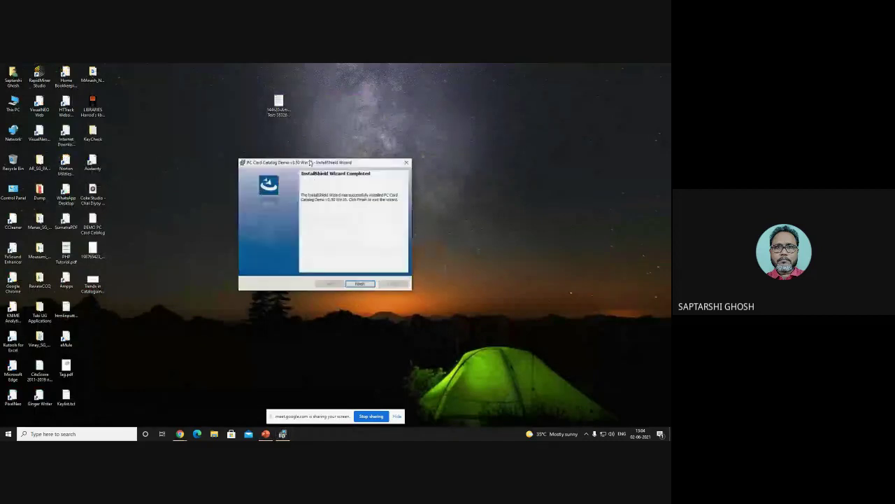
click(359, 284)
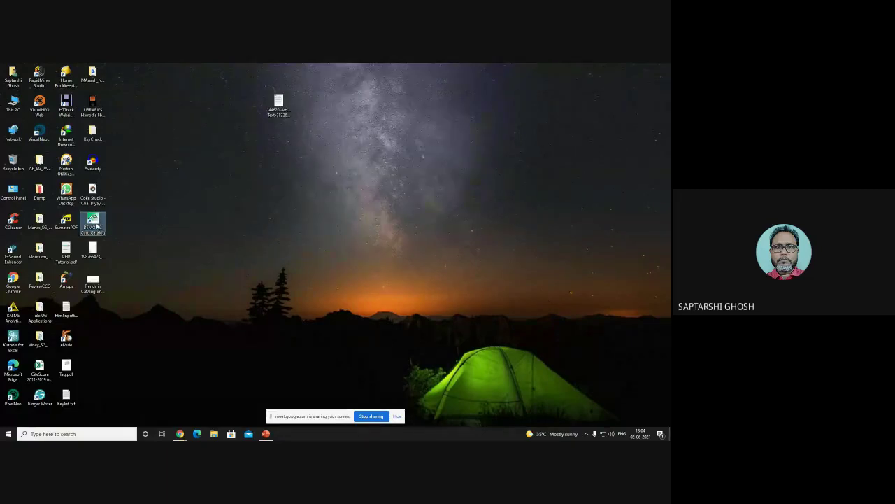
Step: Launch DEMO PC Card Catalog, dismiss the trial notice and save DemoInfo.pdf to Downloads
double_click(98, 226)
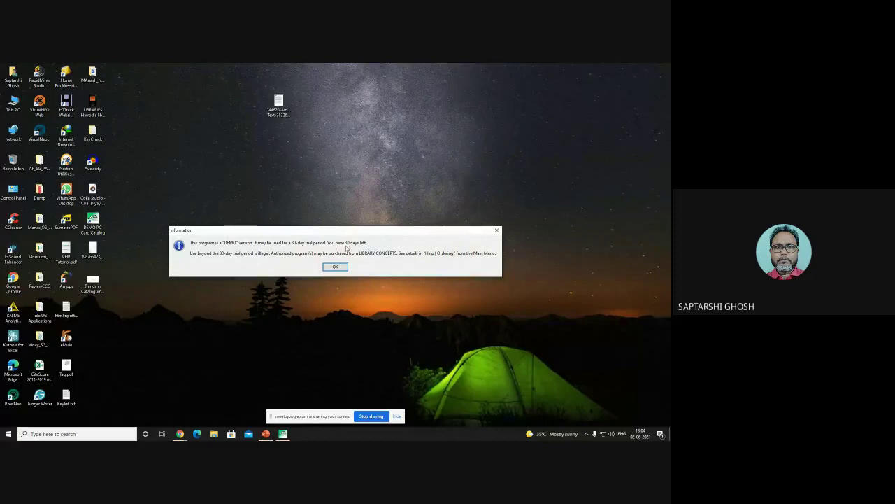
click(339, 267)
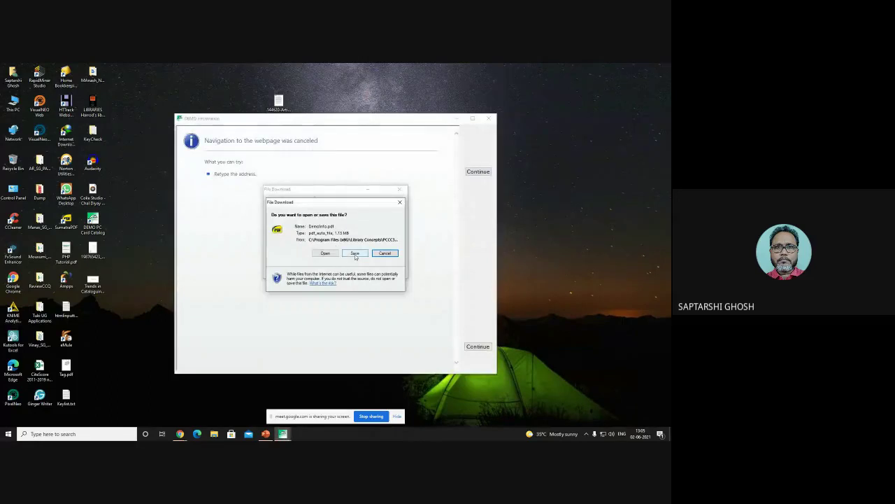
click(355, 253)
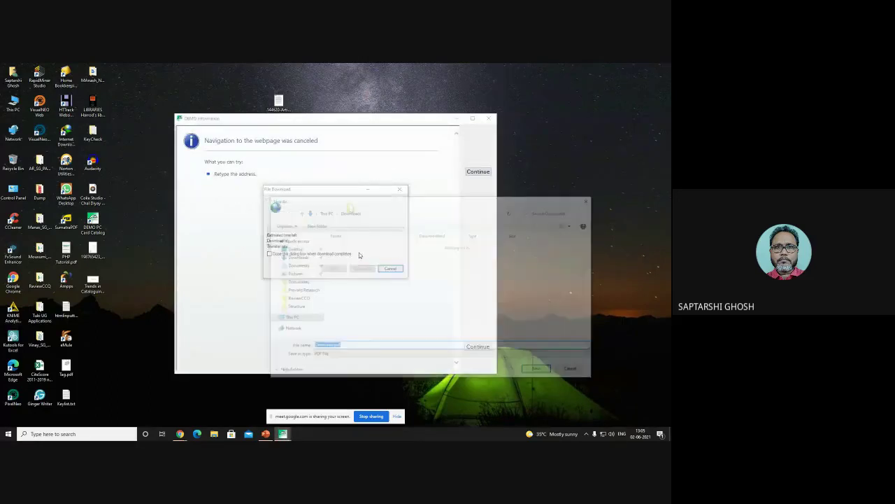
click(550, 370)
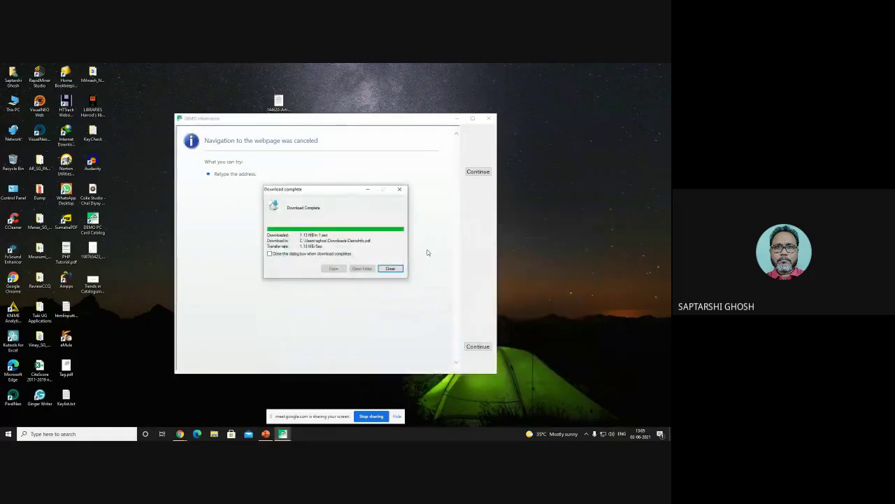
click(390, 268)
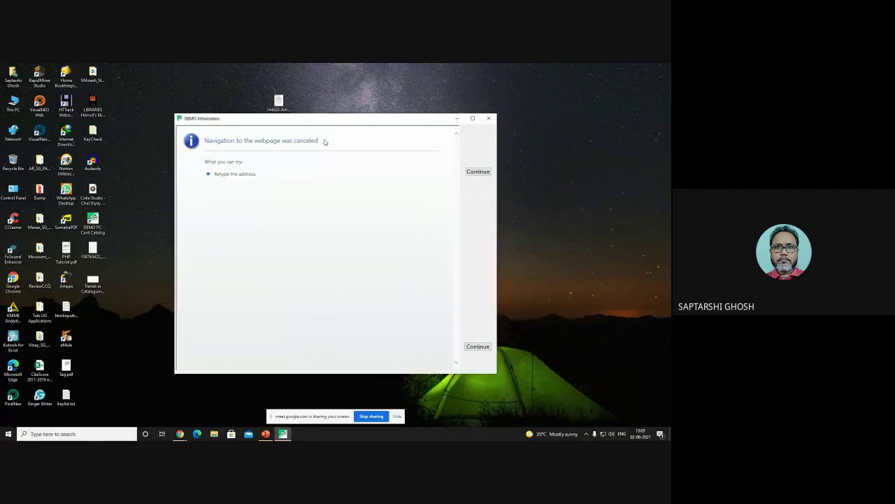
Step: Close the demo info window, continue with sample data and dismiss the FAQ panel
drag(324, 142, 394, 237)
click(394, 238)
click(477, 172)
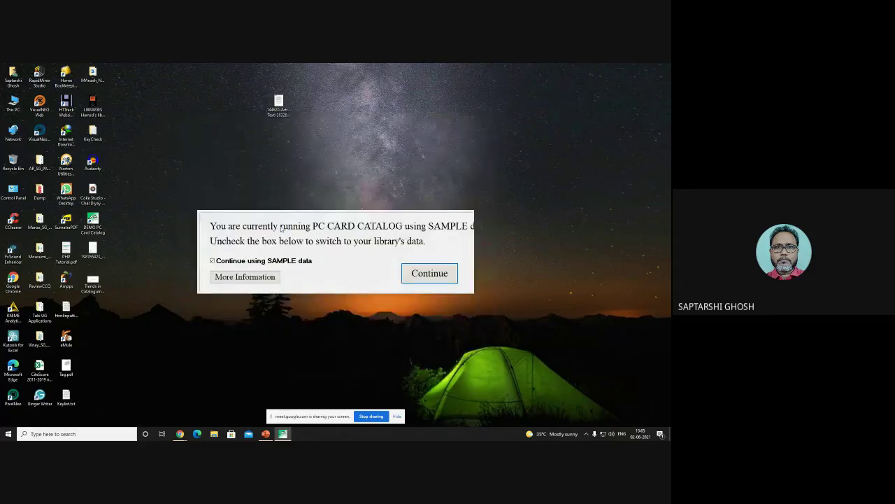
click(426, 272)
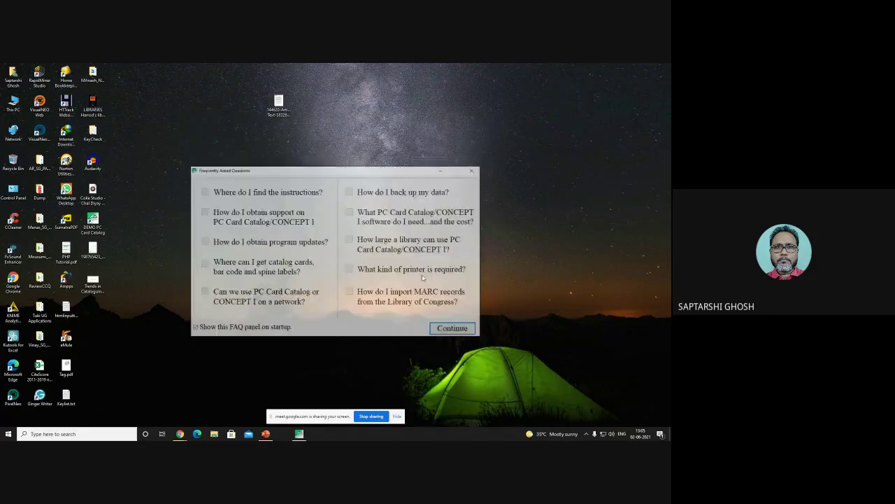
click(451, 333)
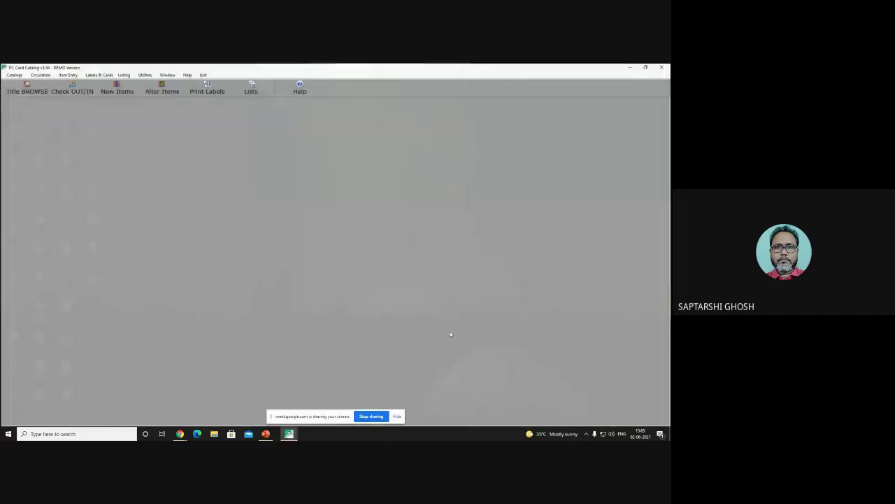
Step: Browse the Title catalog and view the Item Detail record for 'Aging slowly', then quit it
click(33, 90)
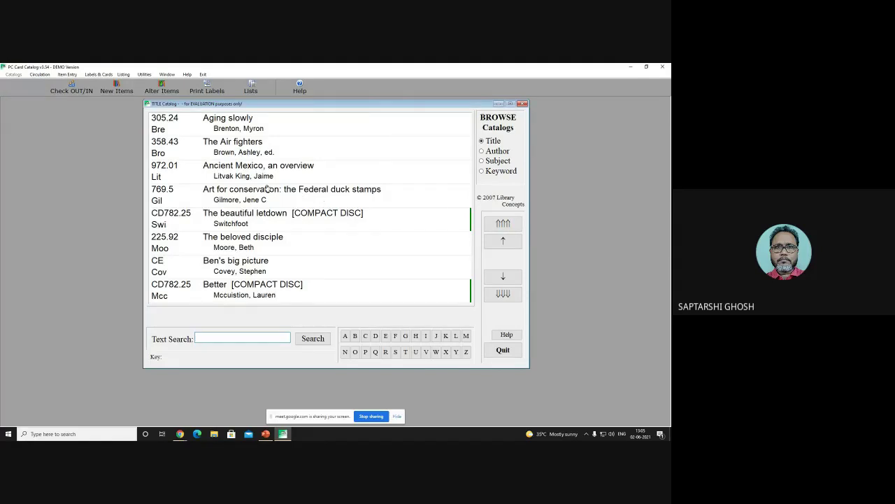
double_click(223, 125)
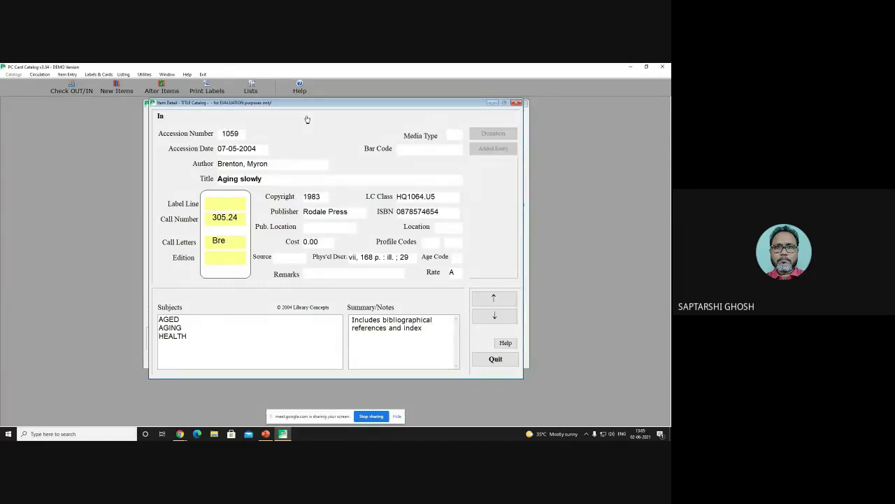
drag(310, 105, 327, 121)
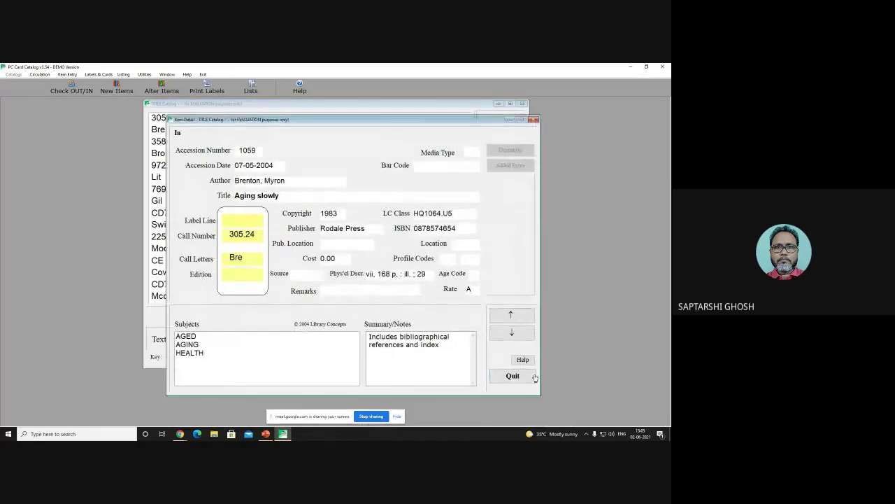
click(512, 375)
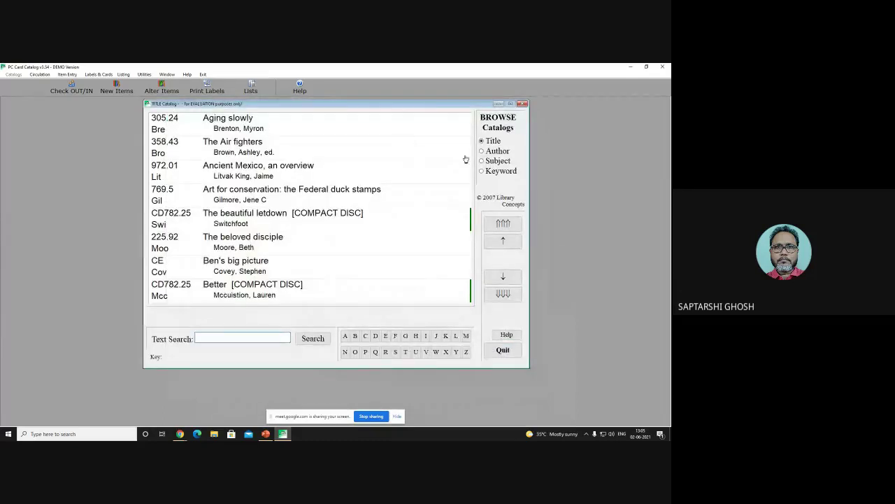
Step: In Author order, view the Nixon record with call number 973.92409, then close both windows
click(494, 152)
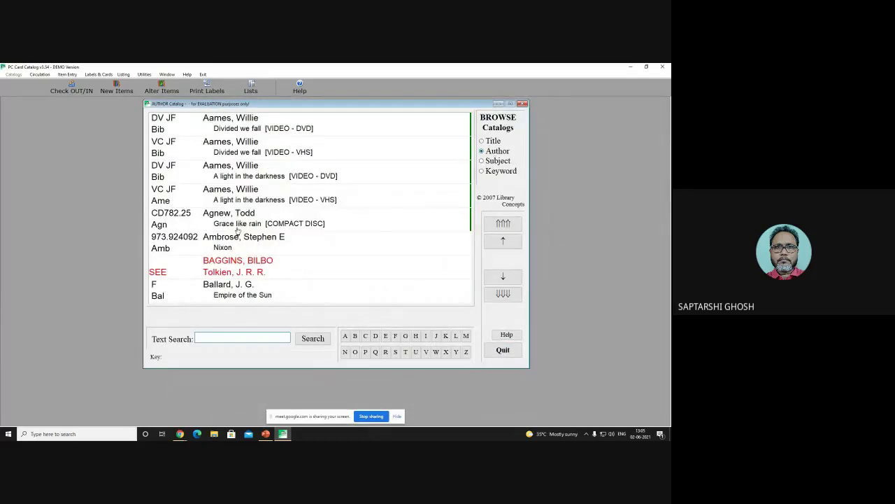
double_click(229, 242)
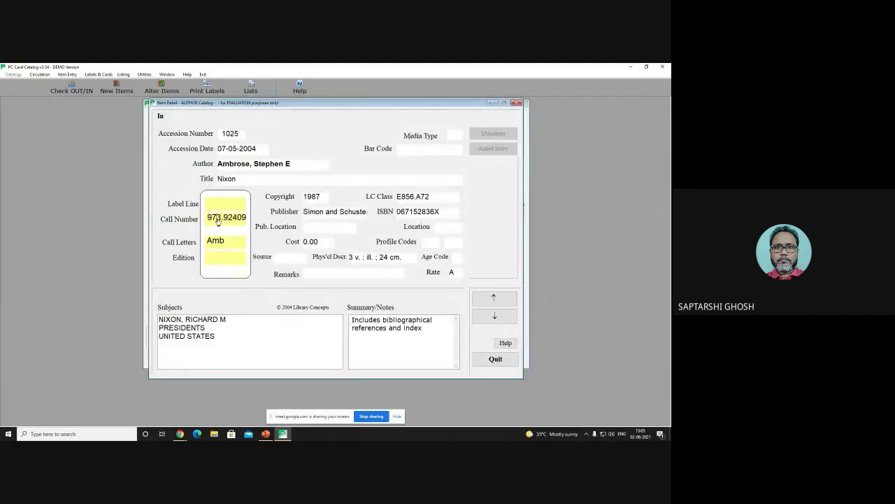
click(217, 221)
click(516, 103)
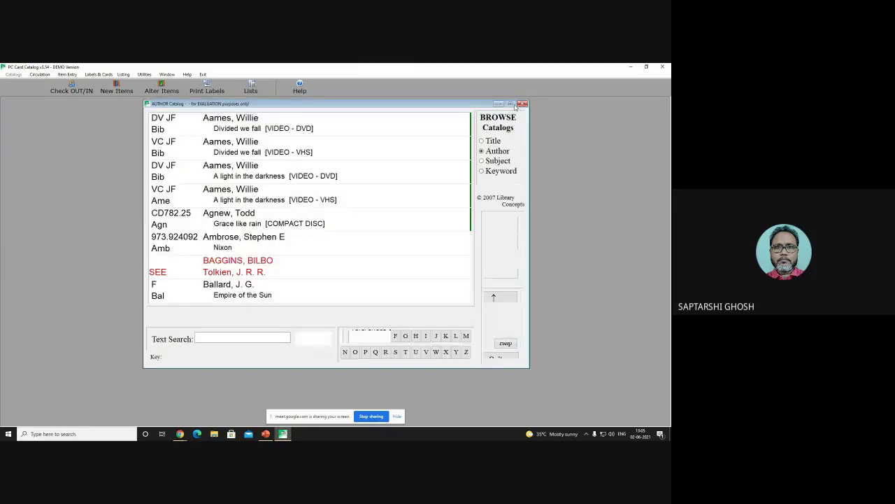
click(524, 105)
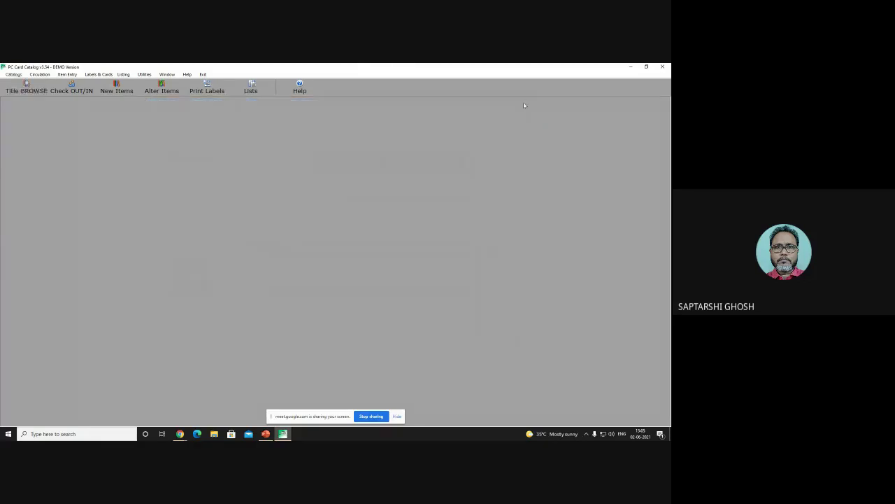
Step: Review the card font in the Print Catalog Cards settings
click(98, 75)
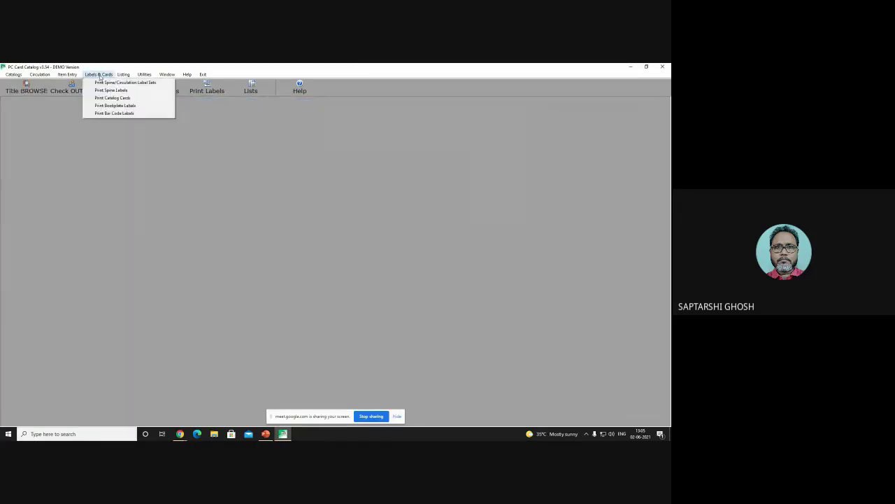
click(112, 97)
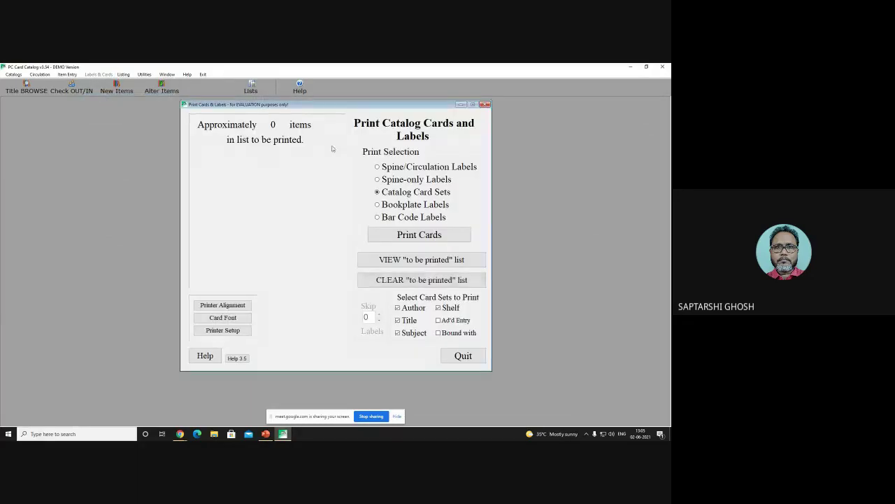
click(240, 319)
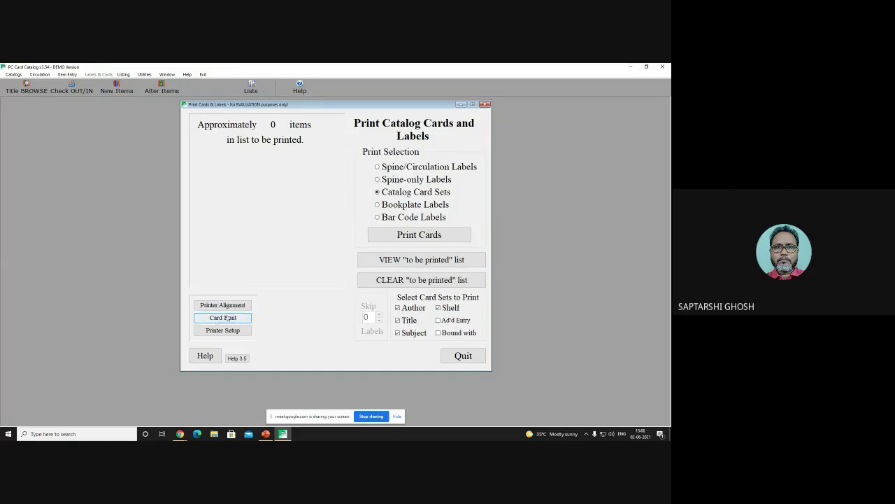
click(220, 321)
click(397, 171)
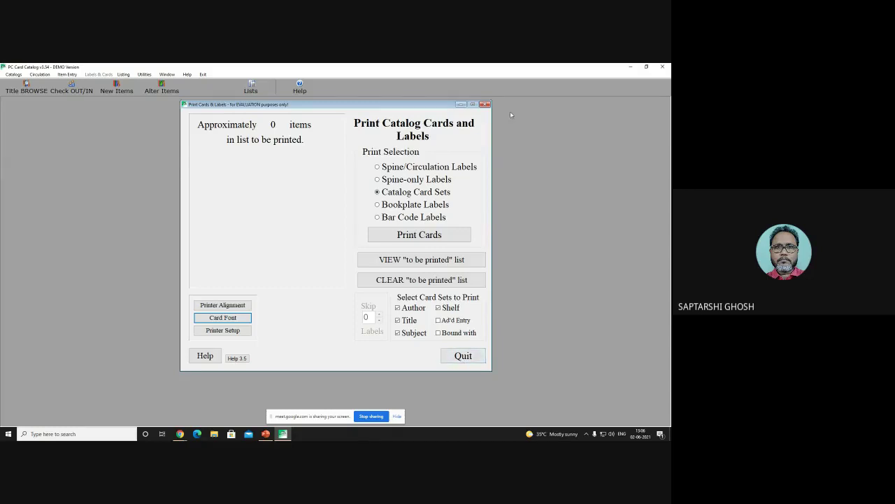
click(485, 104)
Step: Open the Subject Catalog and view the AGED record for 'Old age is not for sissies'
click(11, 75)
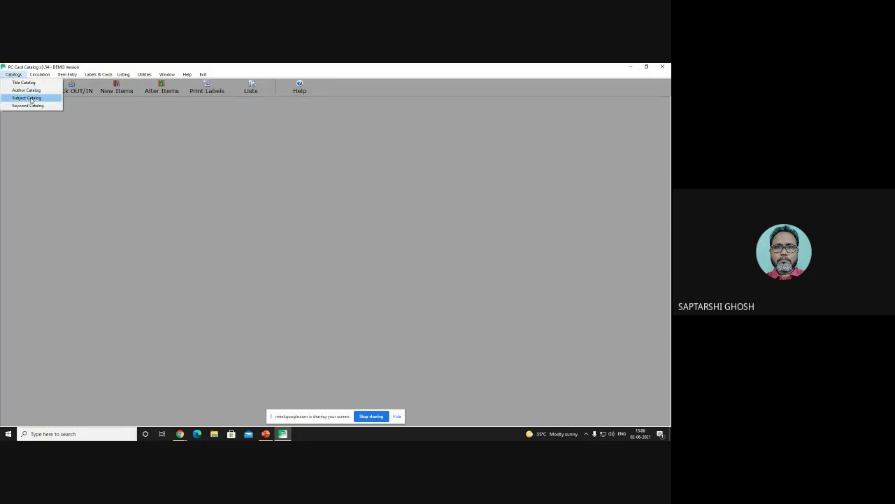
click(31, 98)
double_click(211, 195)
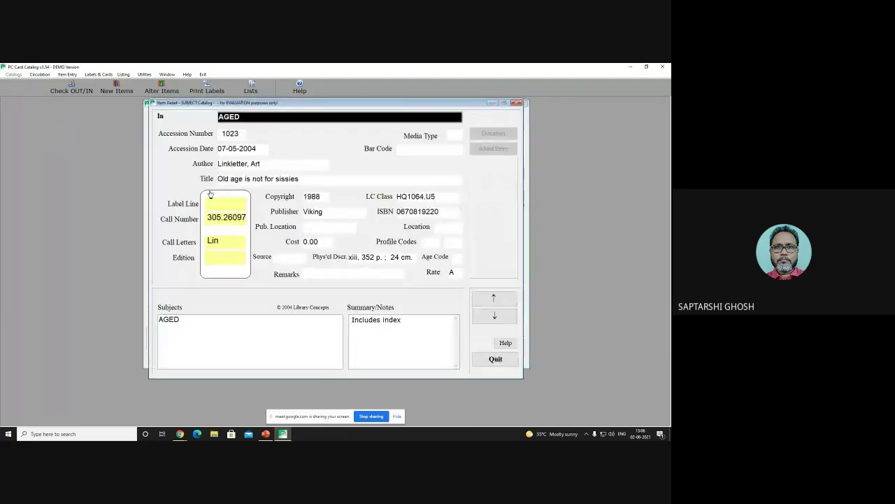
drag(296, 105, 280, 195)
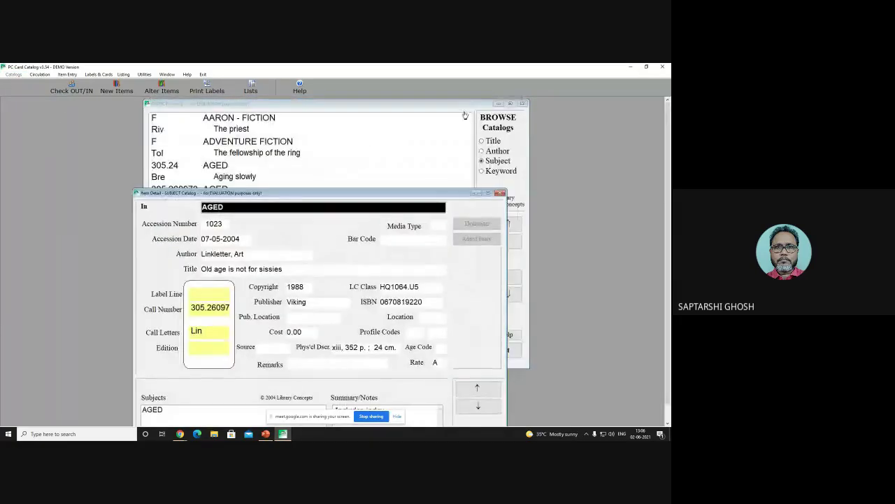
click(498, 103)
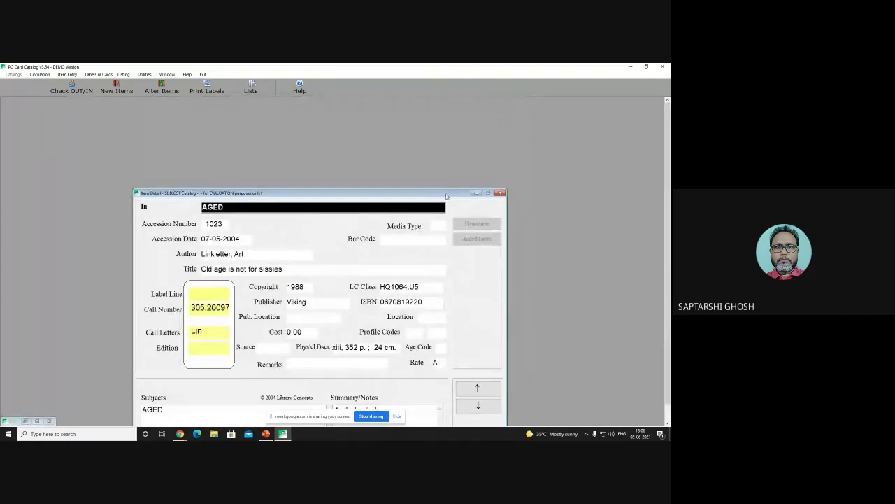
drag(447, 196, 413, 139)
Step: Try printing catalog card sets, accept the nothing-to-print warning, and close the print window
click(98, 74)
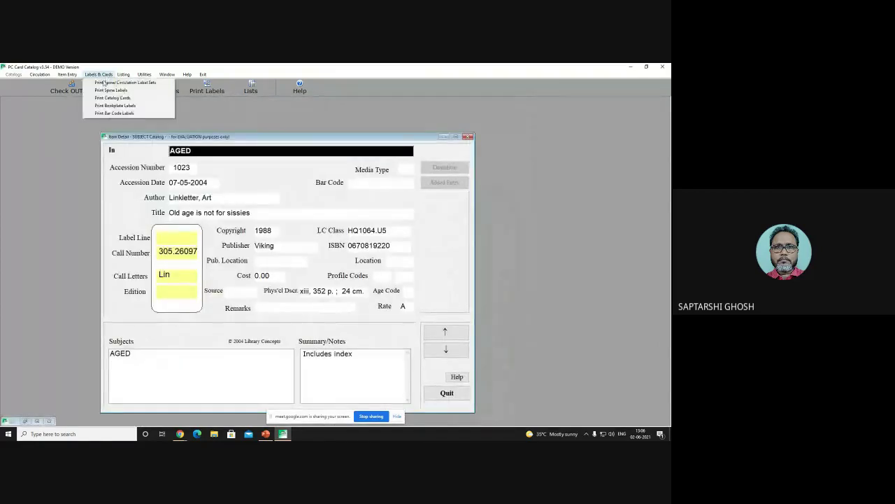
click(110, 99)
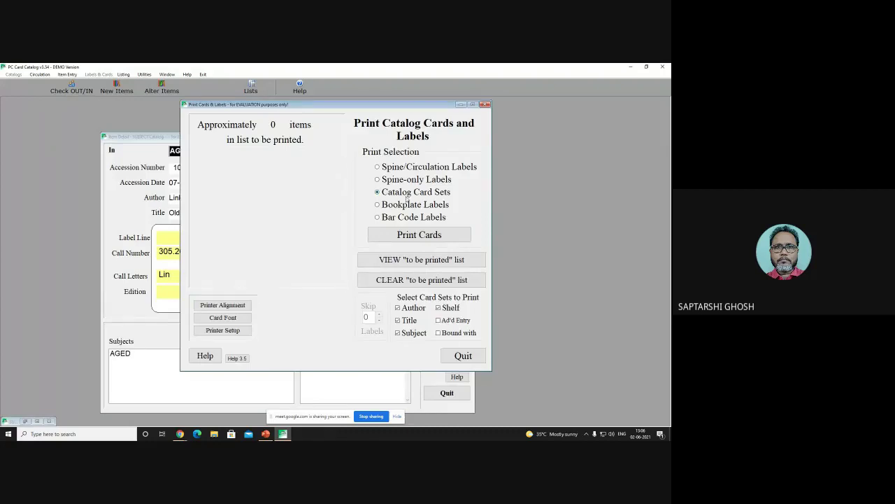
click(414, 231)
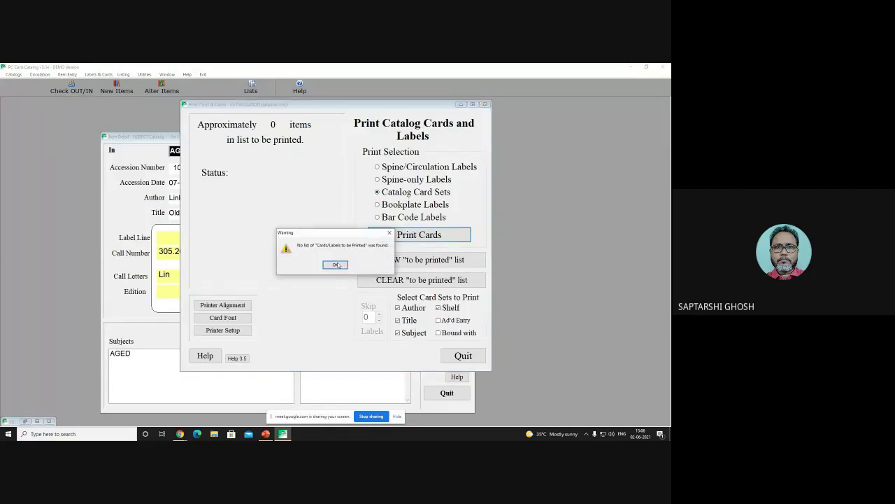
click(335, 265)
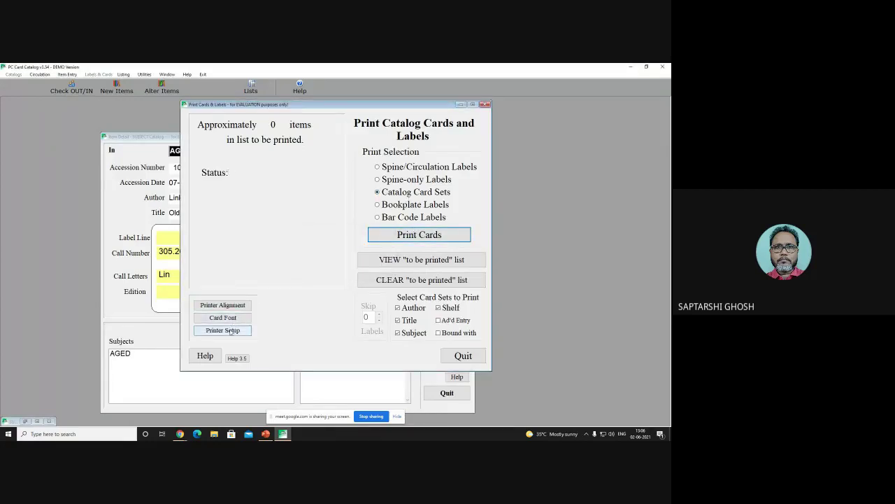
click(475, 359)
click(338, 267)
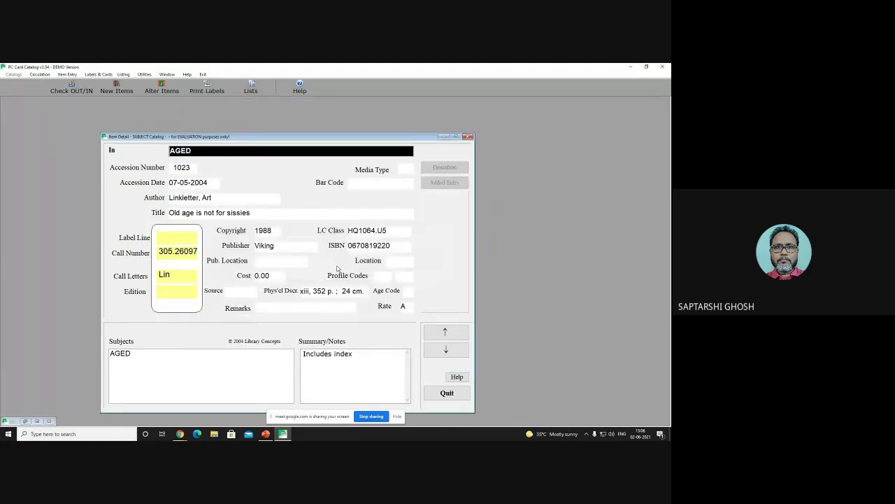
Step: Select the record's AGED subject and enter B in the Media Type field
click(254, 149)
drag(293, 139, 307, 110)
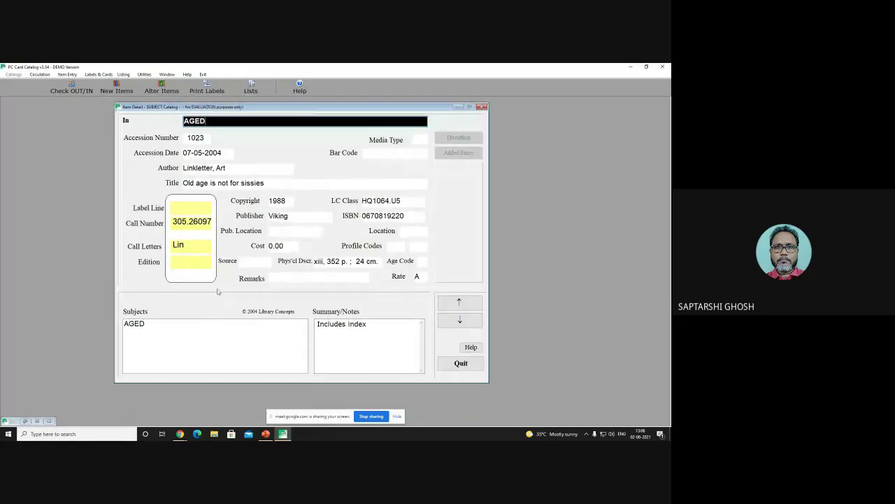
click(151, 326)
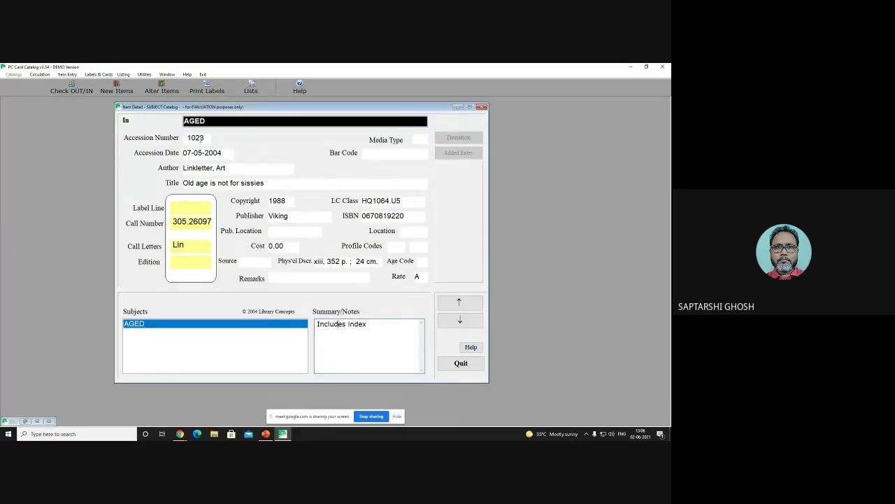
click(364, 151)
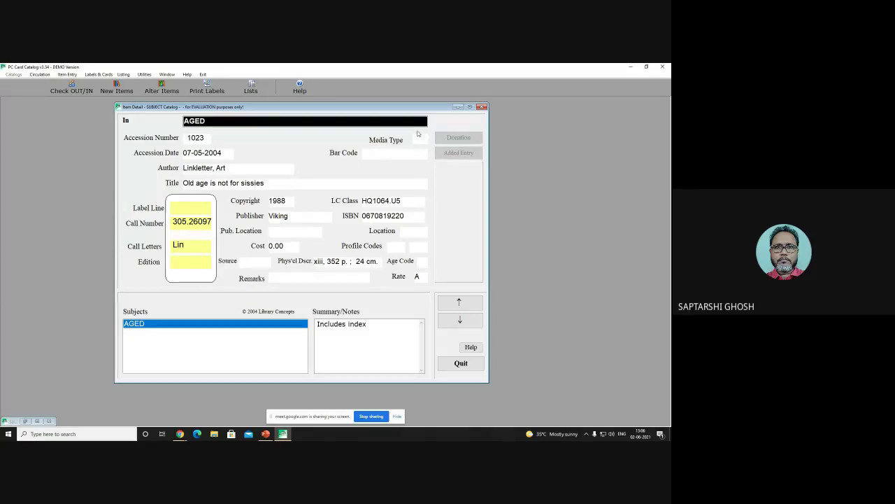
text(B)
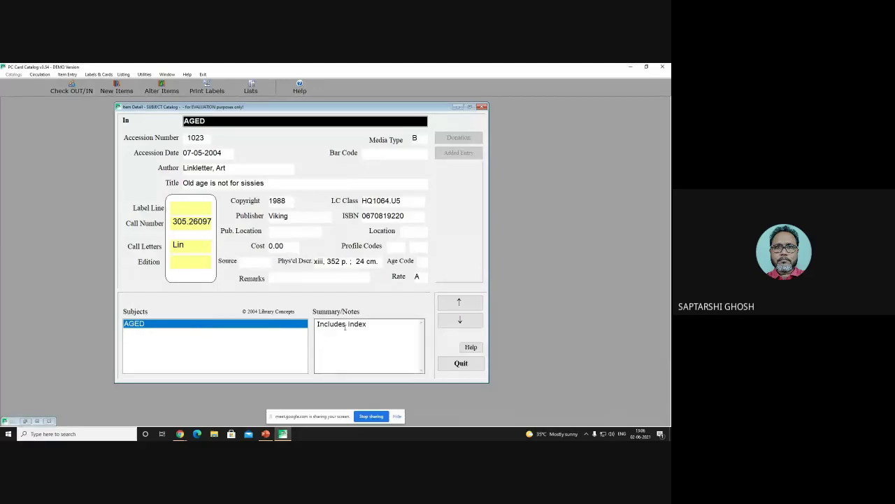
Step: Step back and forward through subject records to the AGING entry for 'Aging slowly'
click(461, 300)
click(461, 301)
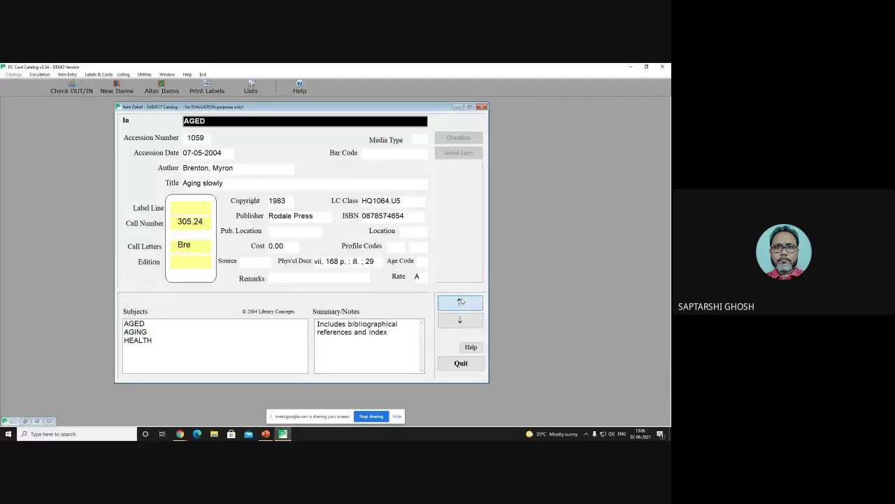
click(461, 301)
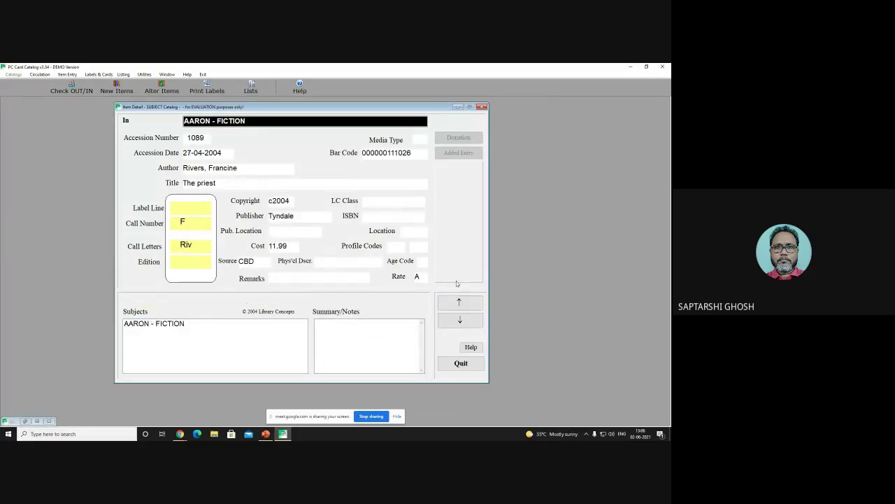
click(463, 320)
click(464, 320)
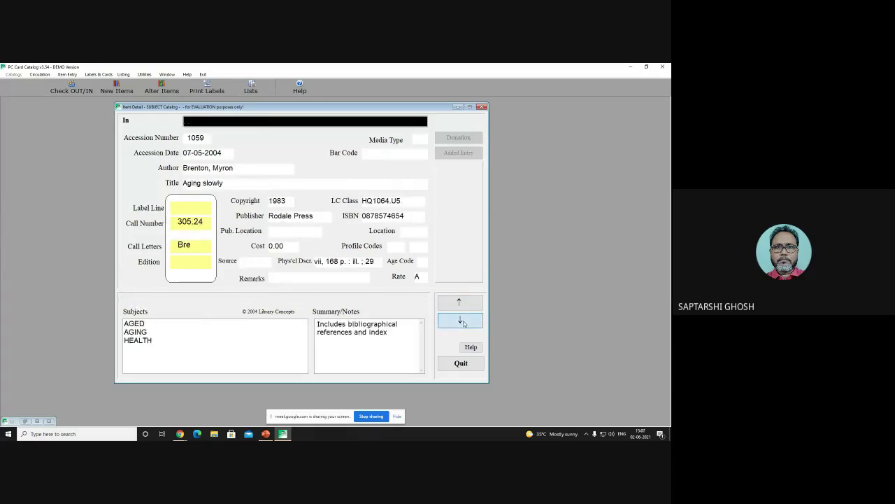
click(463, 320)
click(463, 322)
click(463, 322)
key(Escape)
Step: View and close the Check OUT/IN circulation form, then request a Listing > Title List
click(77, 89)
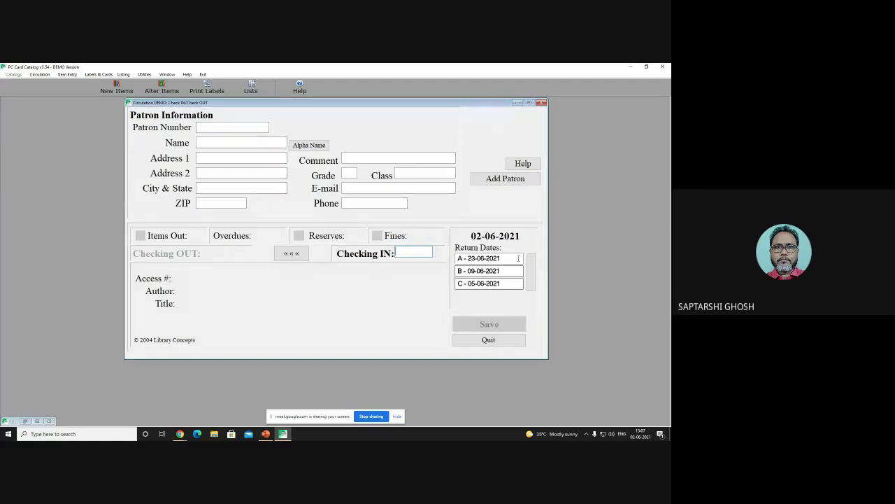
click(541, 103)
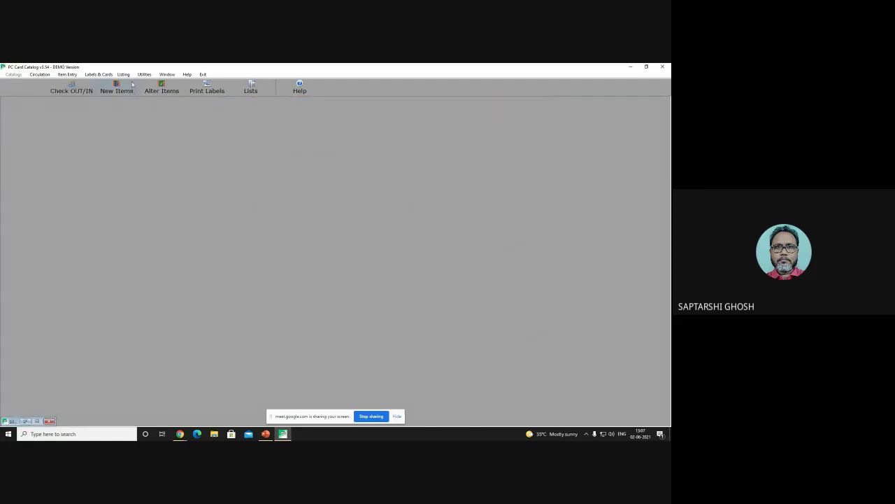
click(124, 74)
click(130, 81)
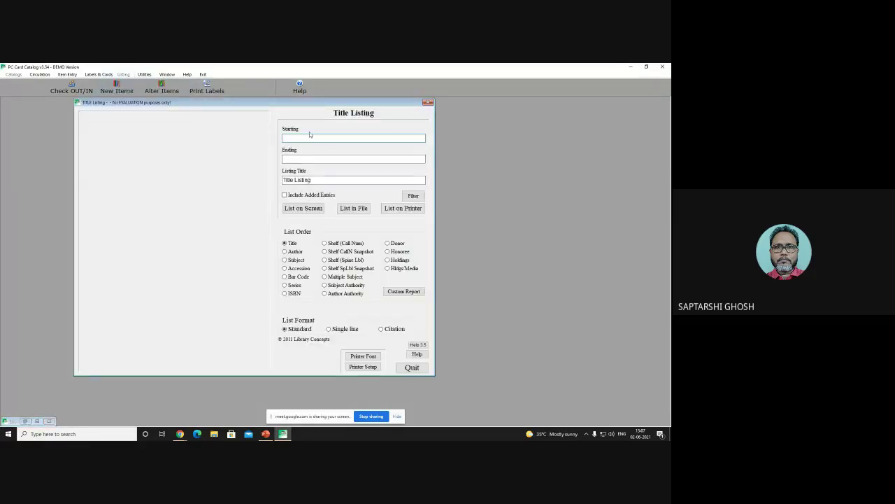
Step: Start the title listing at 'A' and show it on screen instead of saving to file
text(A)
click(354, 208)
click(423, 277)
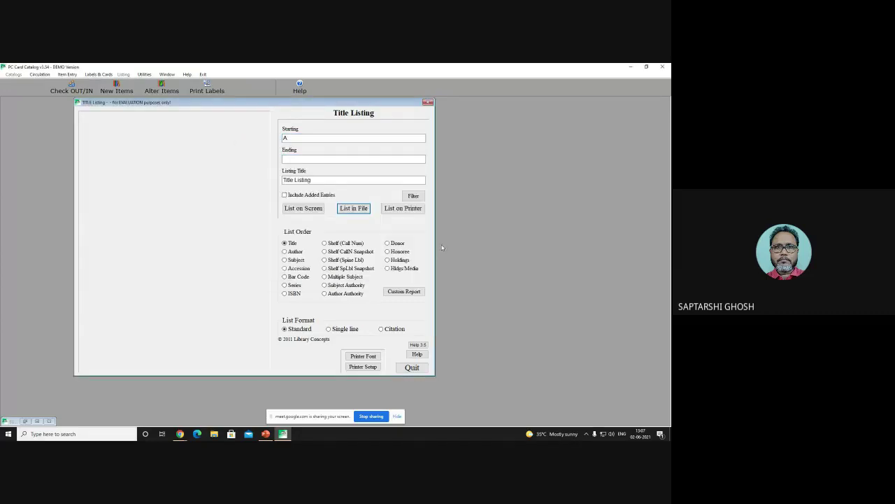
click(304, 209)
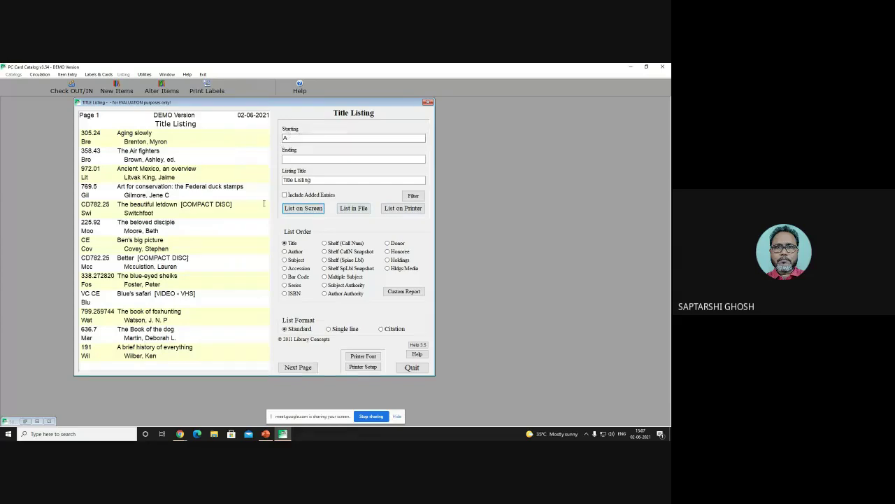
Step: Switch the listing to Subject order, show it on screen and page through to page 3
click(134, 141)
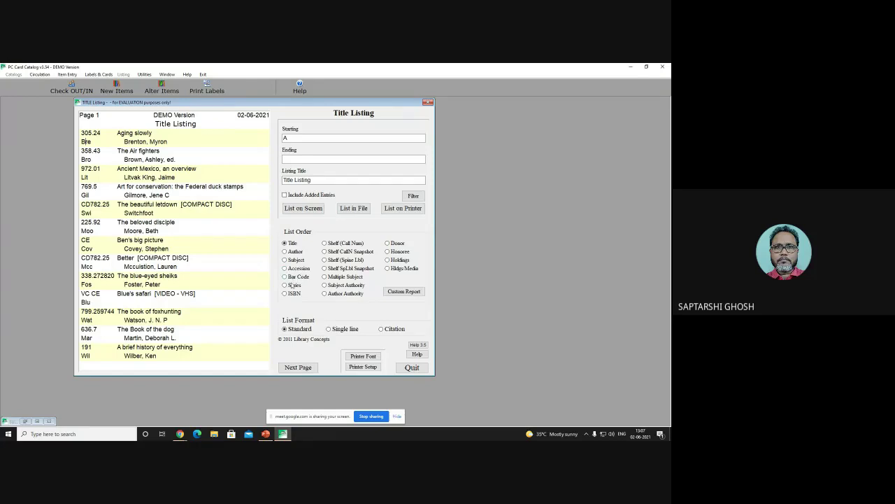
click(334, 278)
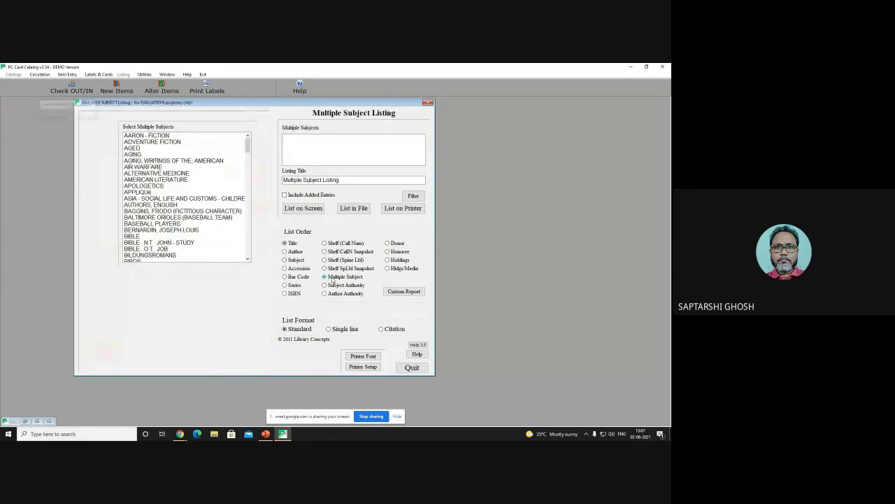
click(328, 243)
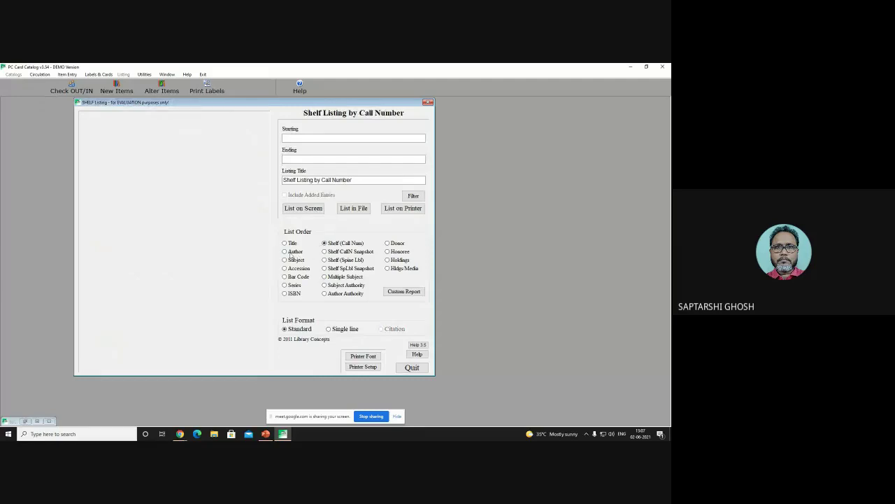
click(285, 251)
click(285, 259)
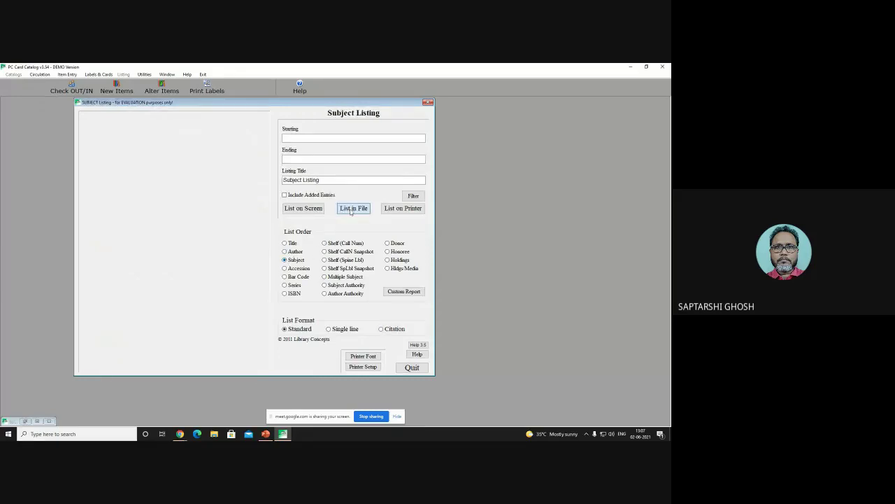
click(310, 211)
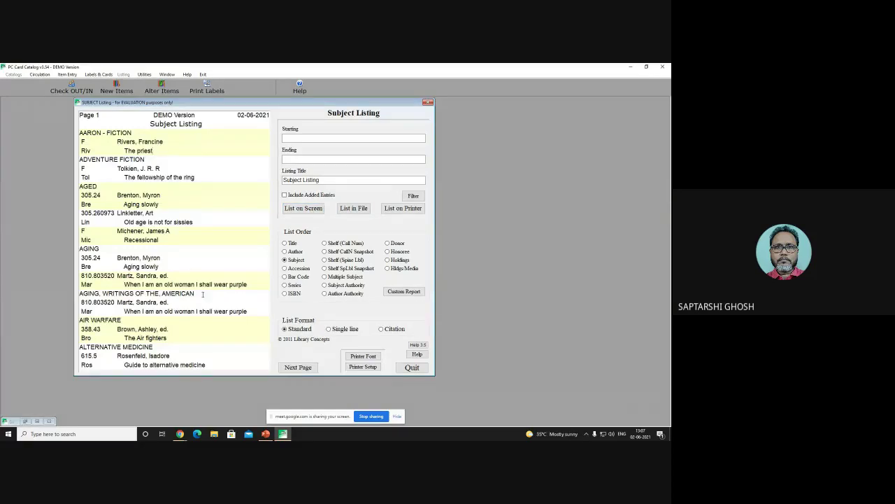
click(301, 368)
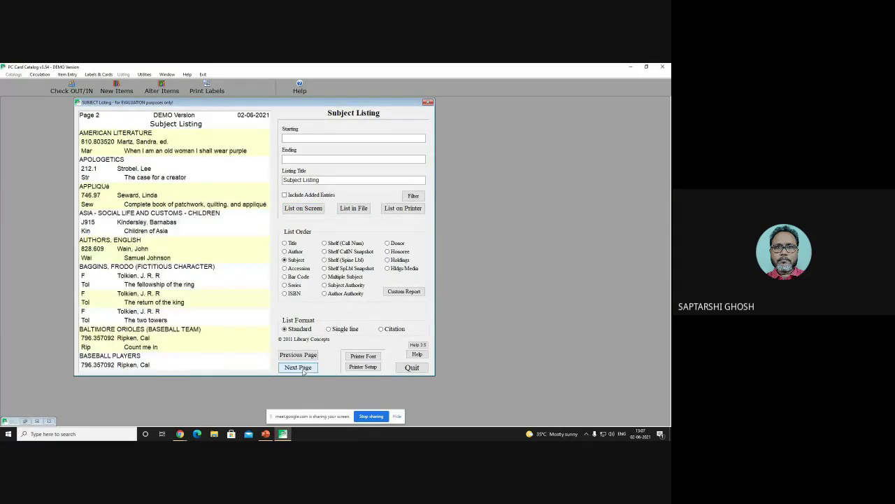
click(303, 370)
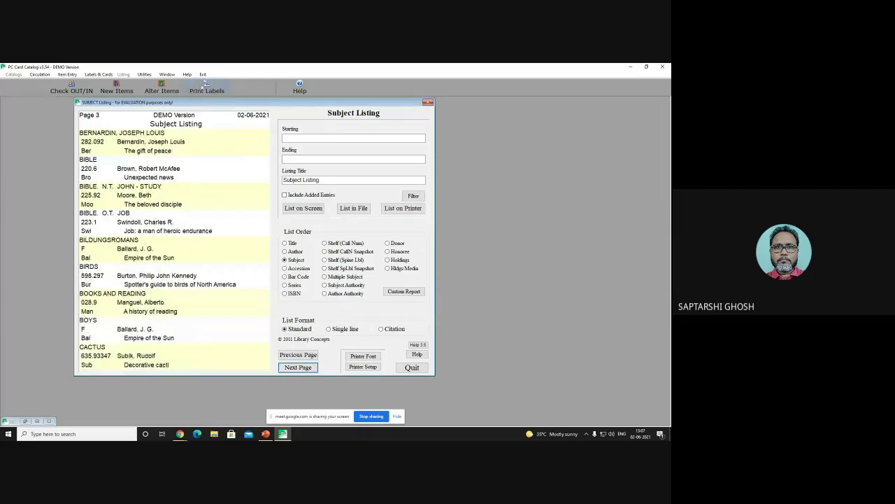
Step: Turn on Metric spacing [DEMCO] for labels and close the printing and listing windows
click(205, 86)
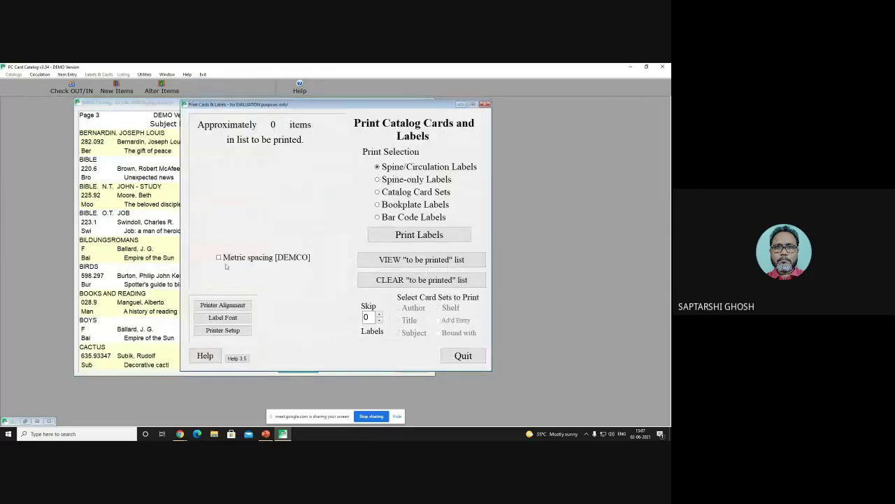
click(219, 257)
click(485, 105)
click(428, 103)
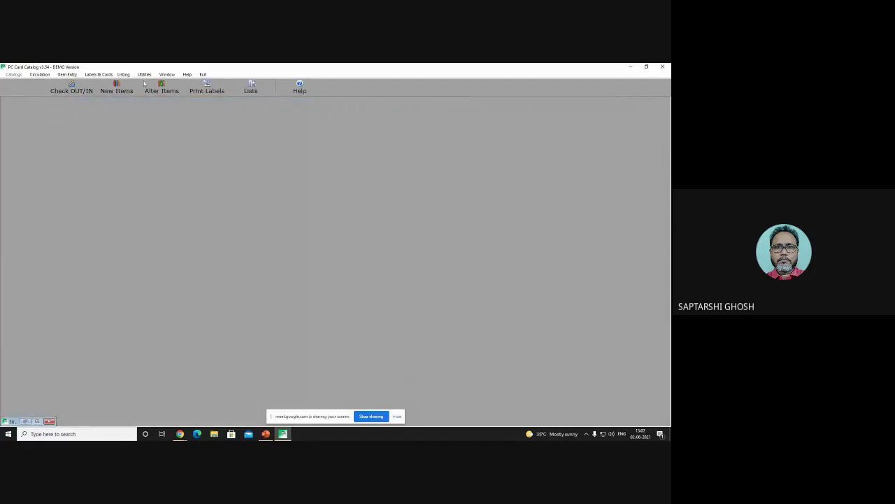
Step: Run Utilities > Update Keywords, acknowledge the notice, and quit once the update completes
click(143, 74)
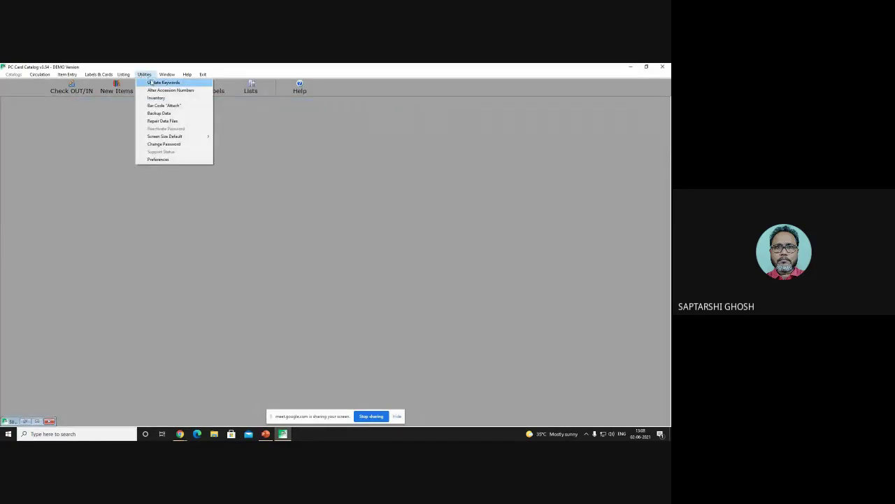
click(152, 82)
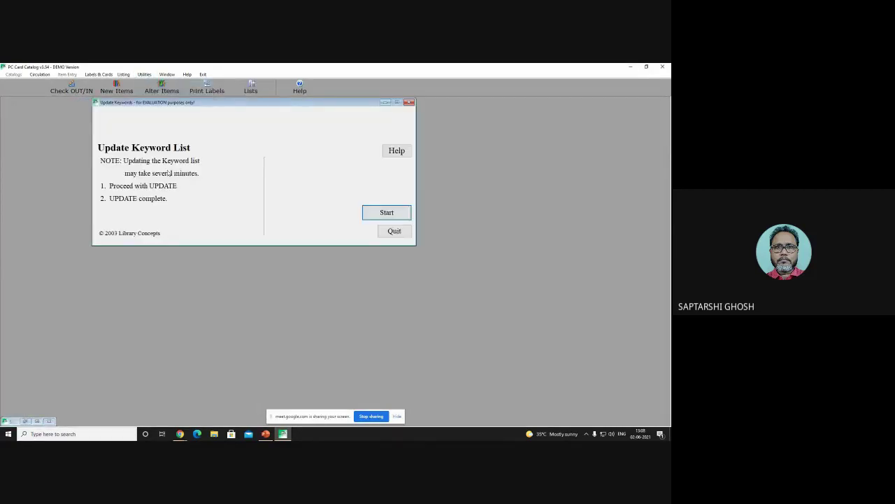
click(393, 213)
click(388, 213)
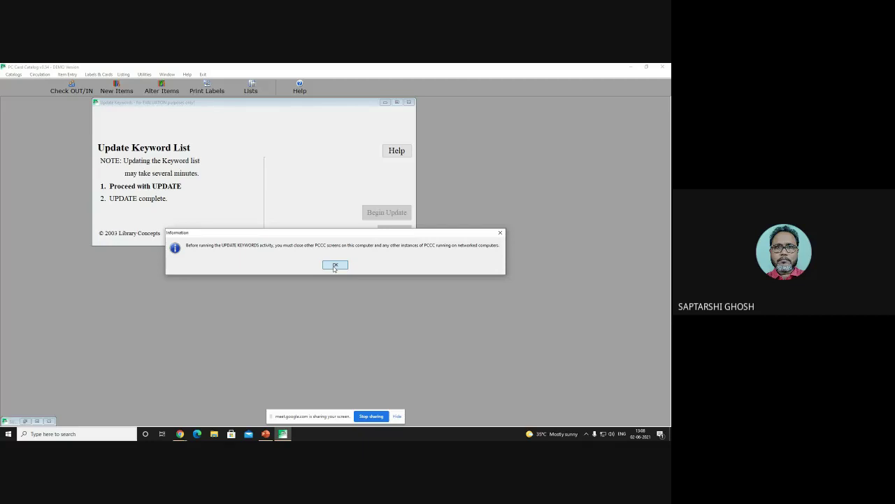
click(335, 266)
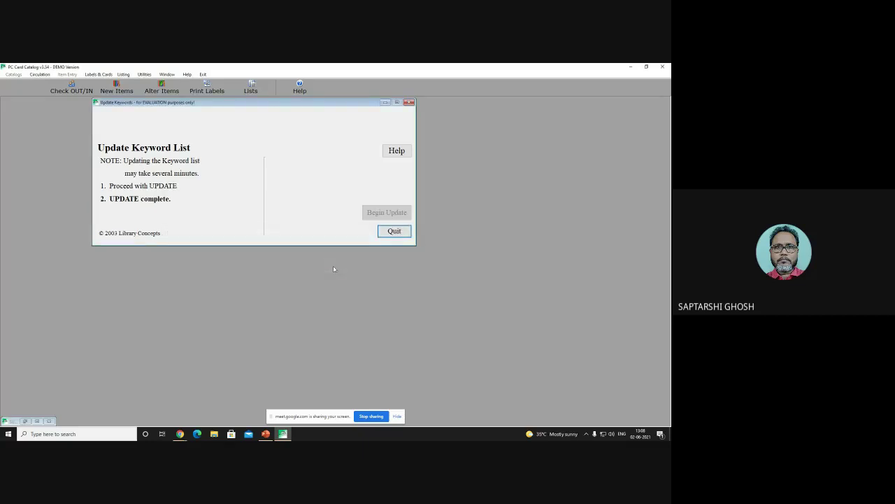
click(396, 231)
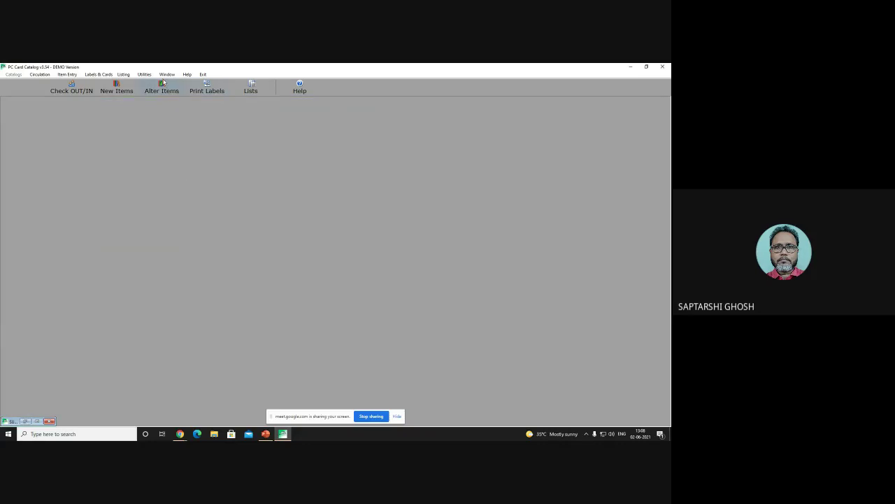
click(102, 74)
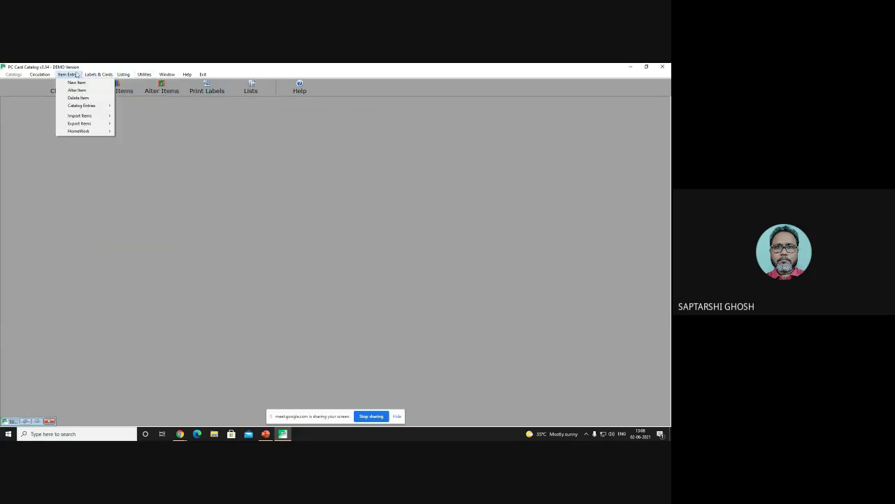
Step: Start a new item with bar code 1234, accepting the short-code warning, and media type B
click(75, 83)
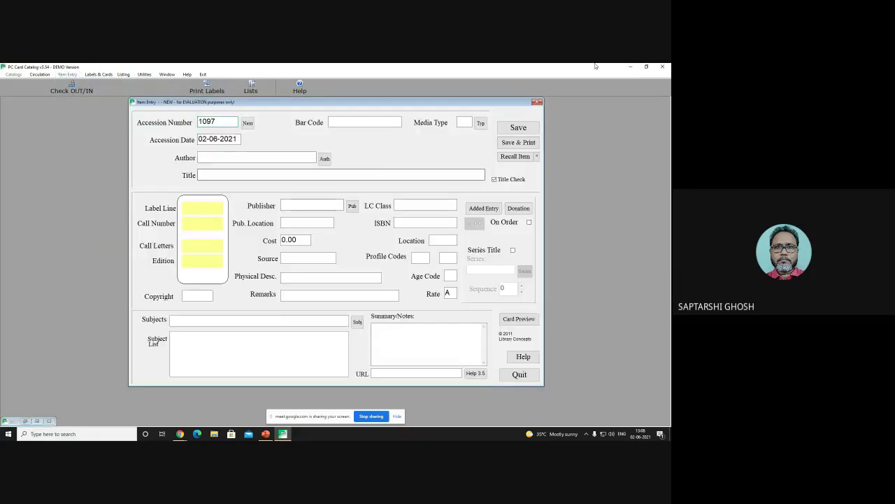
drag(398, 103, 396, 126)
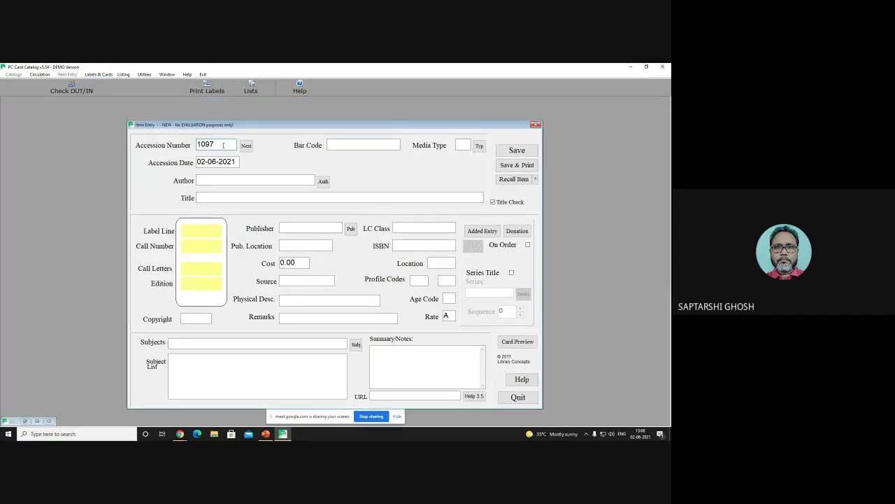
click(349, 144)
text(123456)
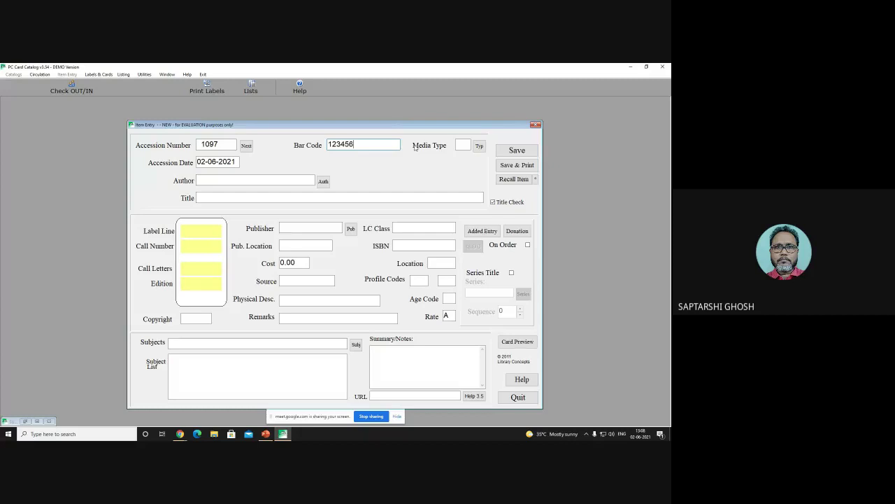
click(517, 150)
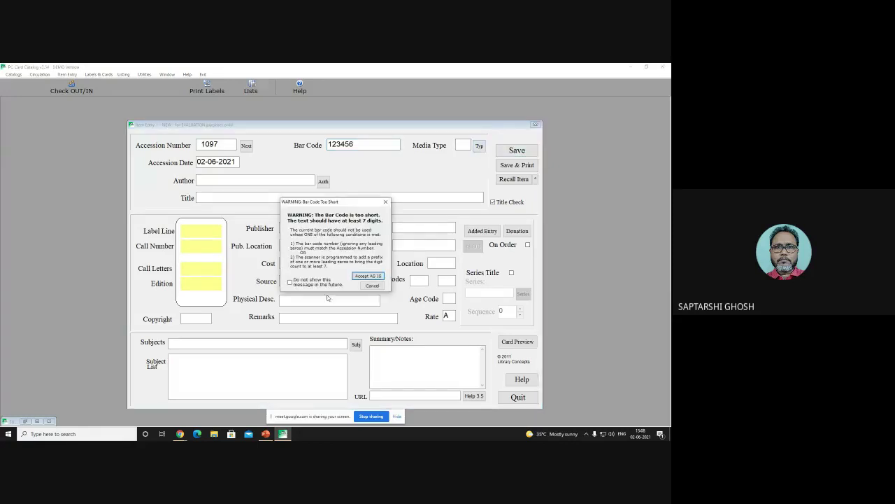
click(369, 277)
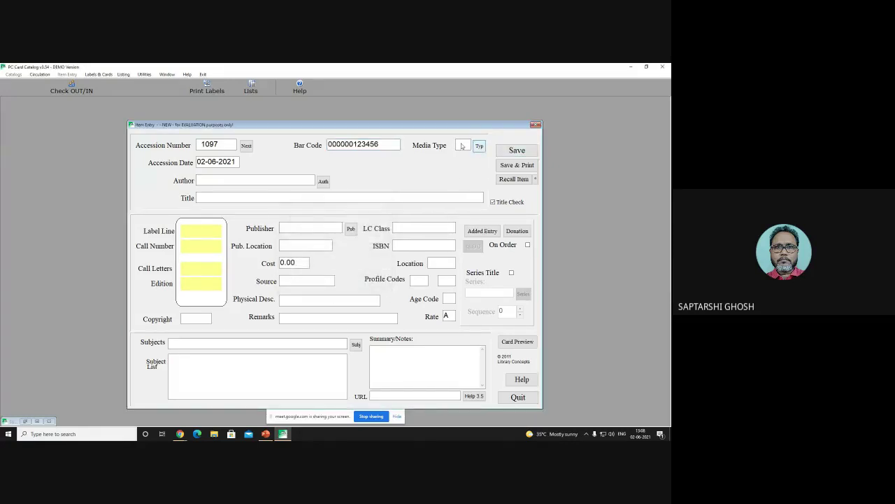
click(462, 146)
text(B)
Step: Enter the author's name, title 'Cataloguing theory and', publisher facet and location New York
click(278, 181)
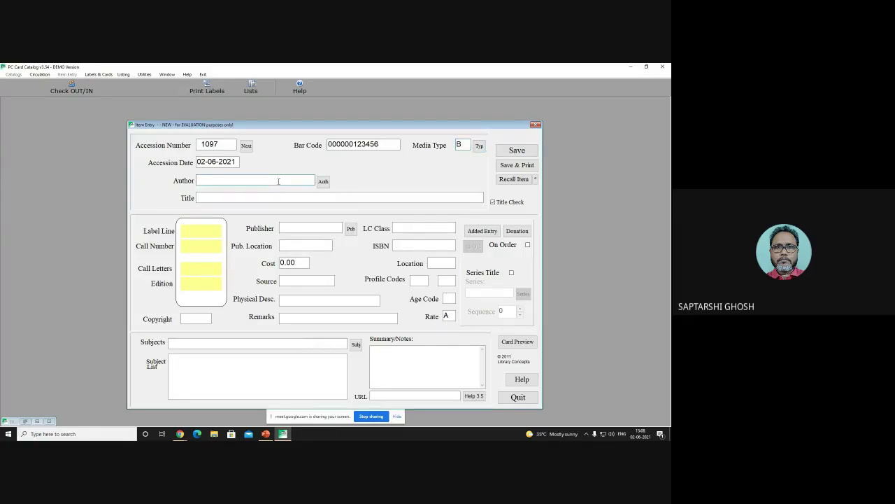
click(224, 198)
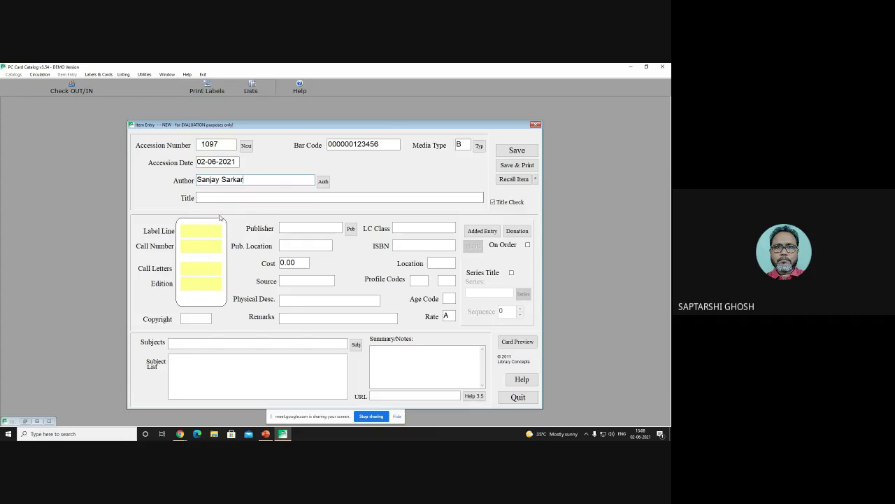
text(C)
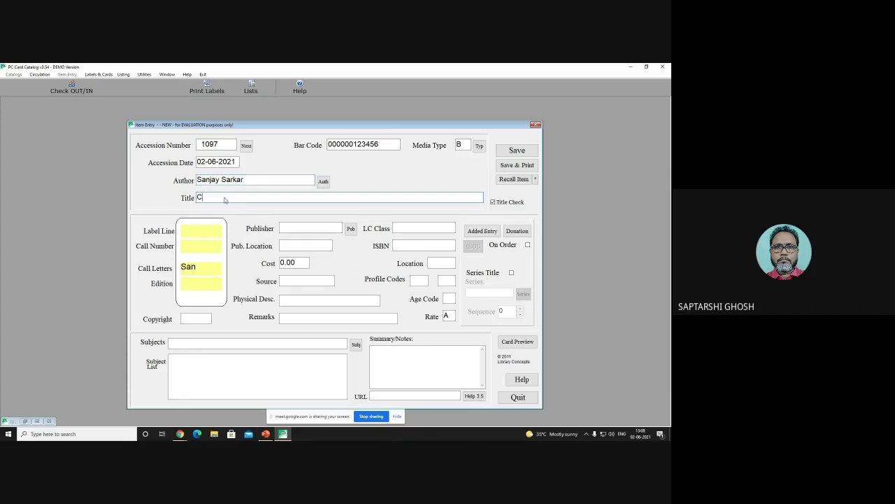
text(ataloguing theory and practice)
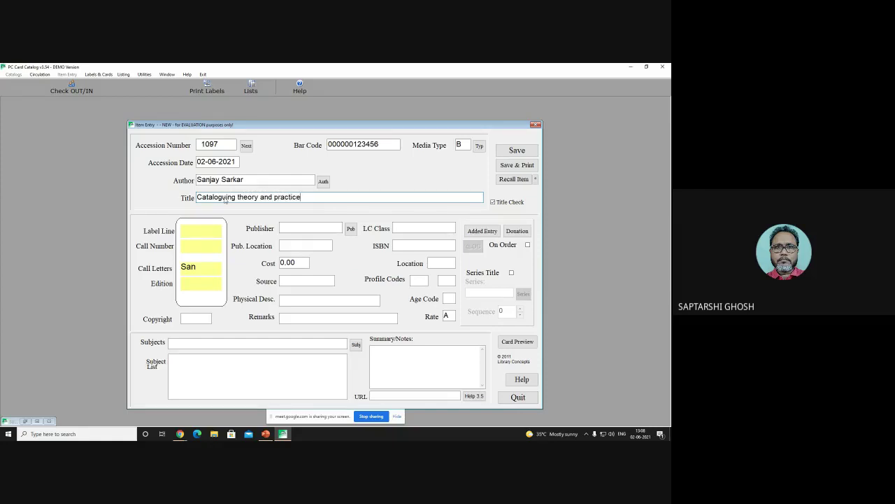
click(285, 228)
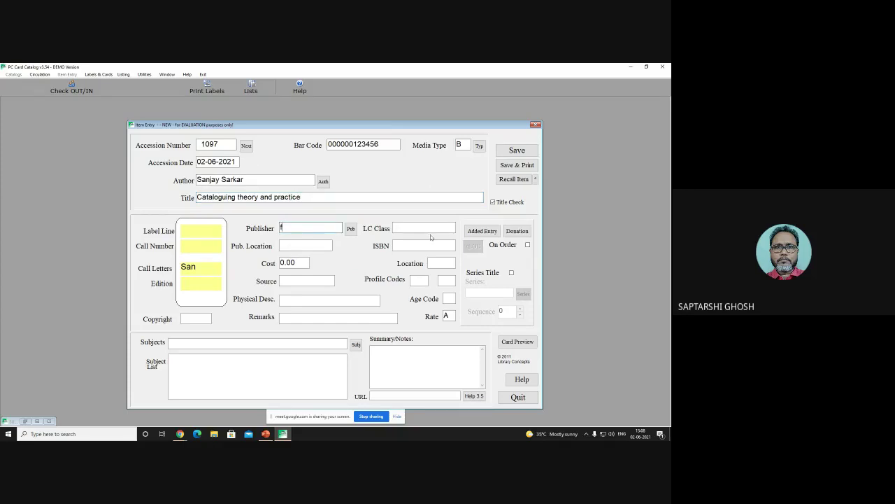
text(facet)
key(Tab)
text(New)
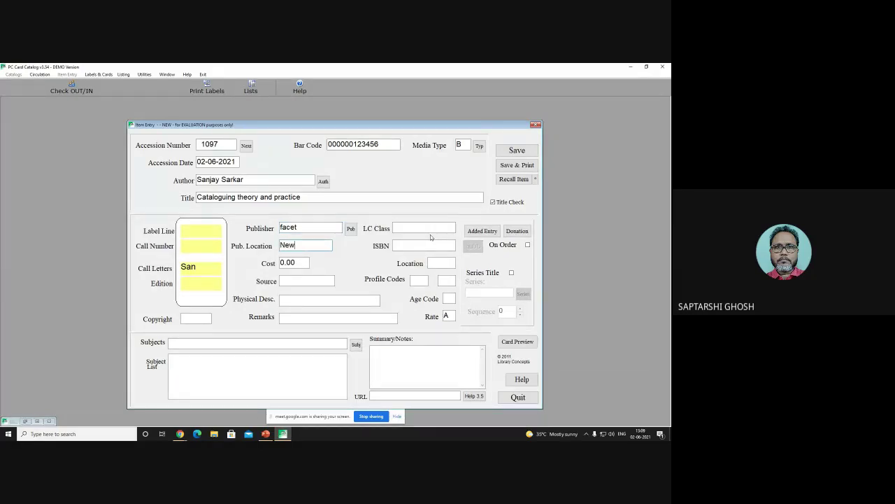
text( Yotk)
text(rk)
click(403, 244)
text(9876787654321)
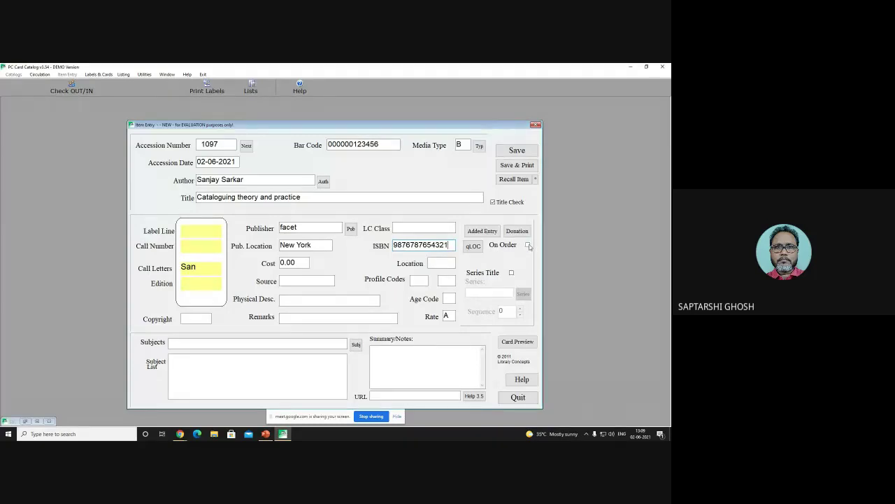
click(527, 244)
click(333, 282)
text(Globe Libr)
click(306, 299)
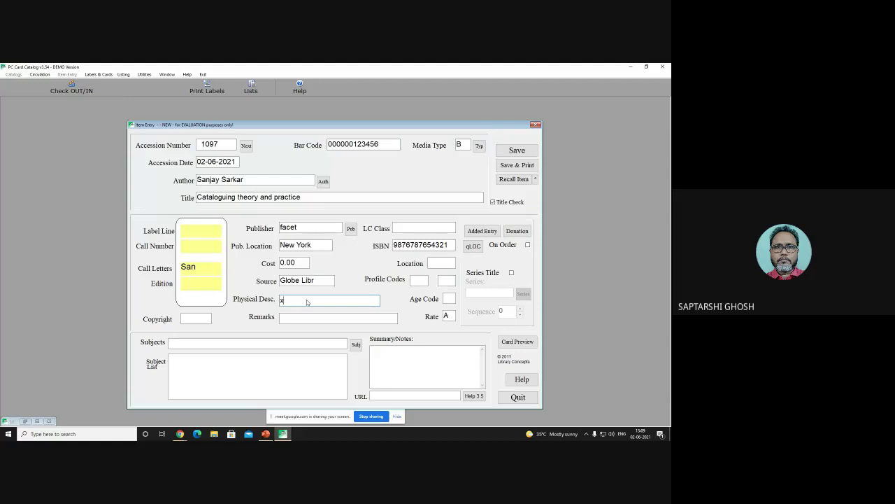
text(x, 377p)
key(Tab)
Step: Type the subject CATALOGUING, correcting a typo, and add it from the subject headings list
click(242, 344)
text(CATALOH)
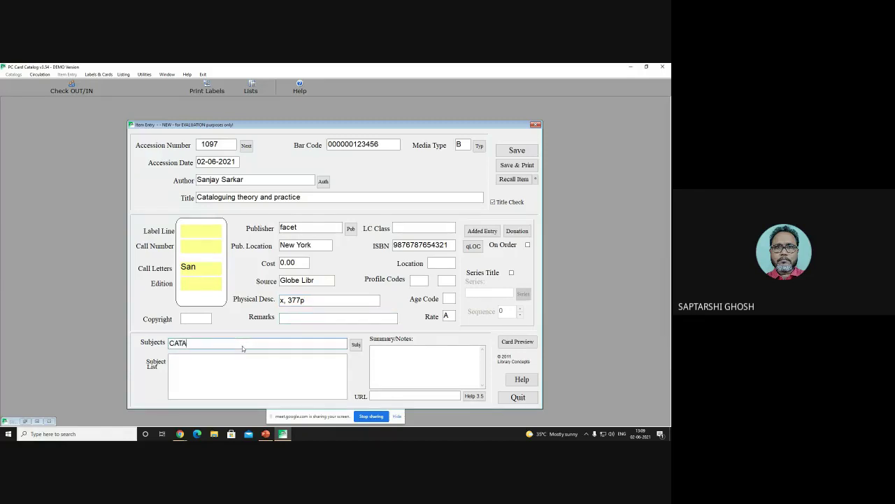
text(UINH)
key(BackSpace)
key(BackSpace)
key(BackSpace)
key(BackSpace)
key(BackSpace)
key(BackSpace)
text(OGUIN)
click(356, 344)
key(Return)
Step: Save the previous item and switch to accession 1098, dismissing a blank-title error
click(524, 152)
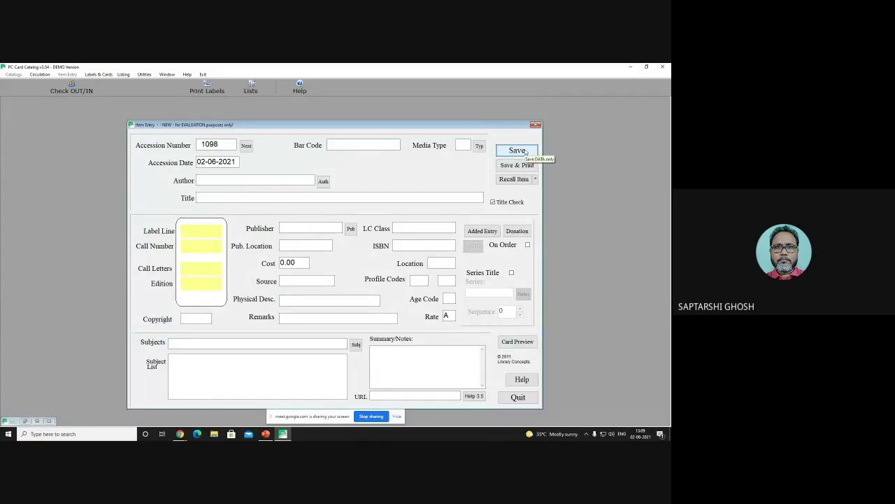
click(246, 146)
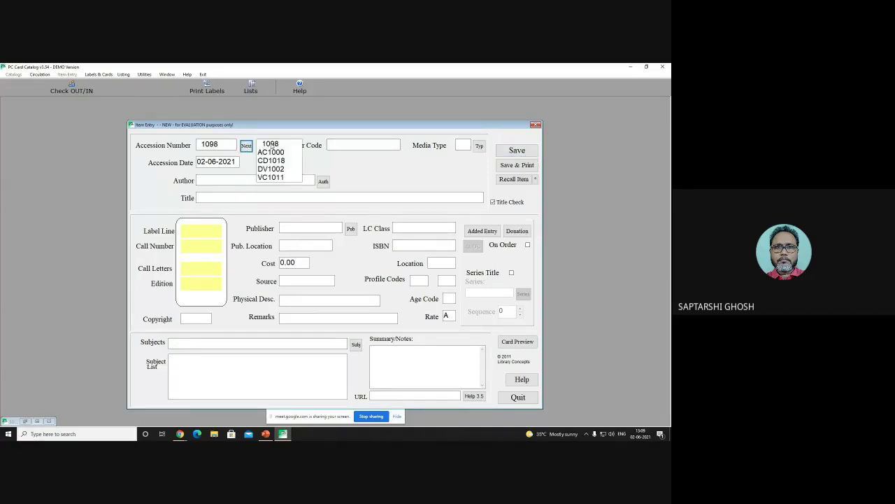
click(270, 144)
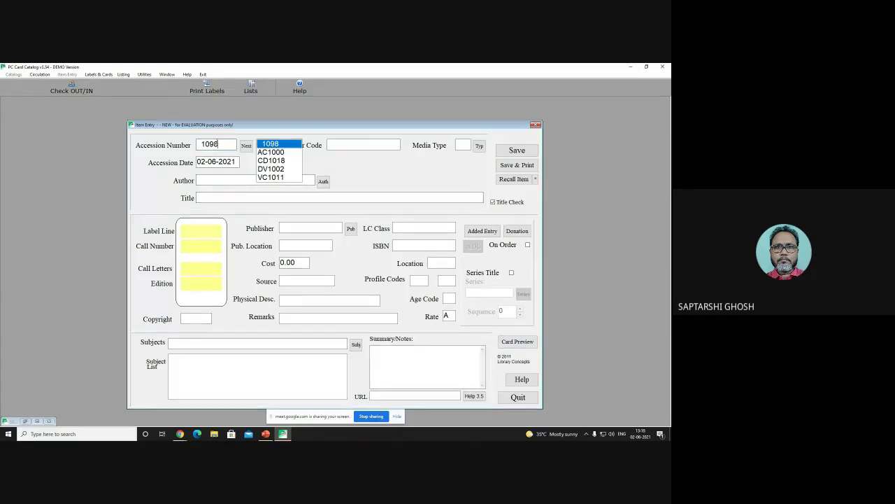
click(517, 165)
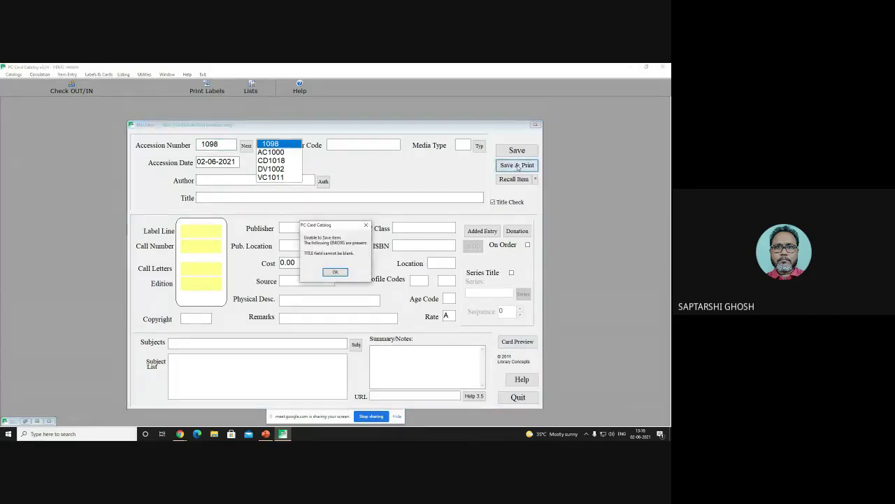
click(337, 273)
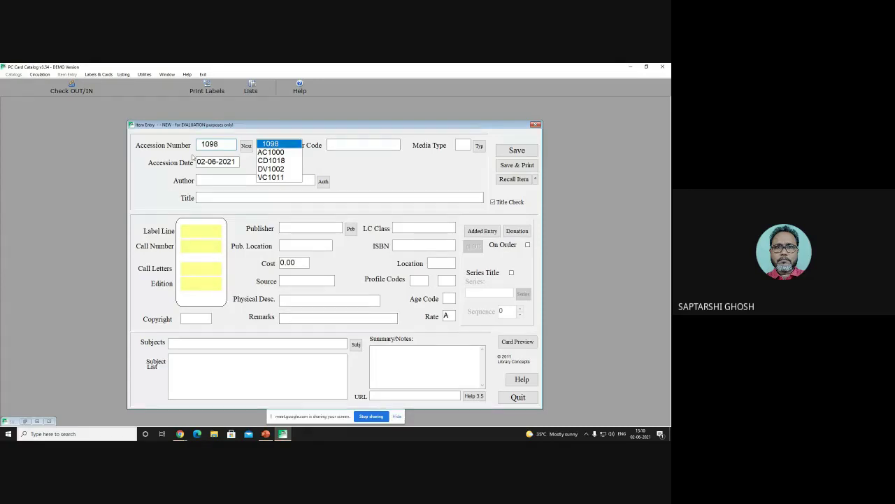
click(217, 162)
click(246, 147)
click(246, 147)
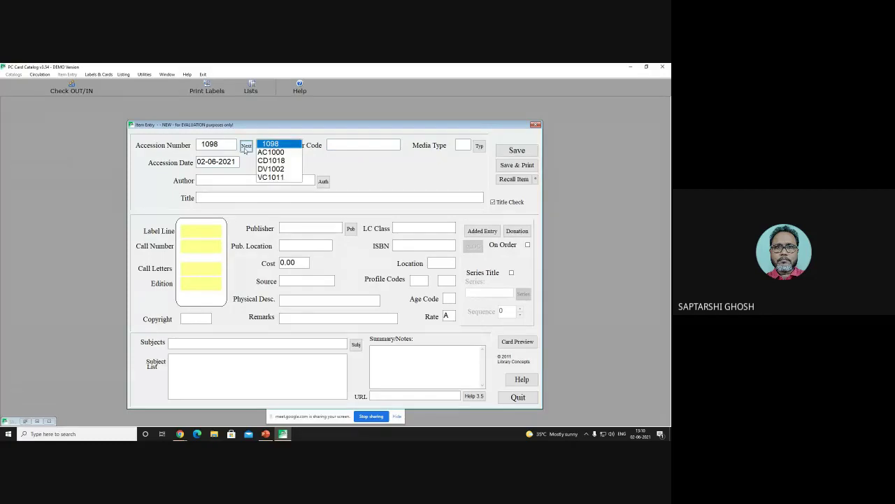
click(247, 147)
click(341, 144)
text(123456)
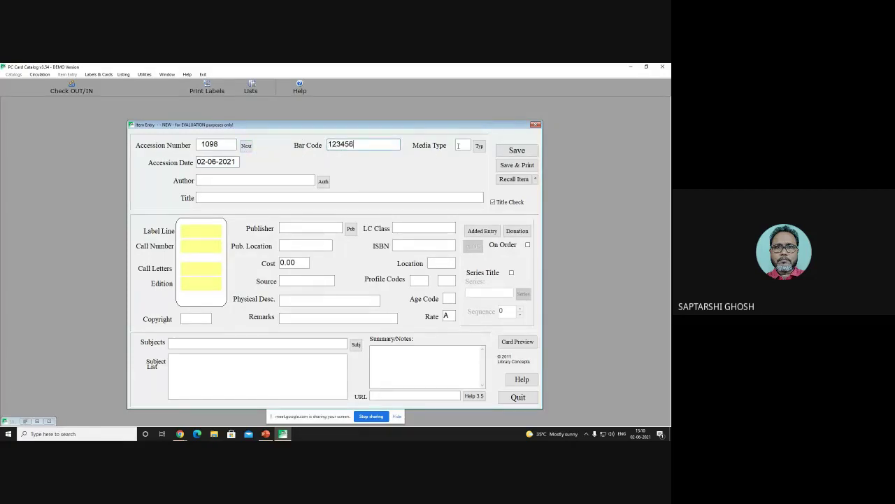
click(458, 146)
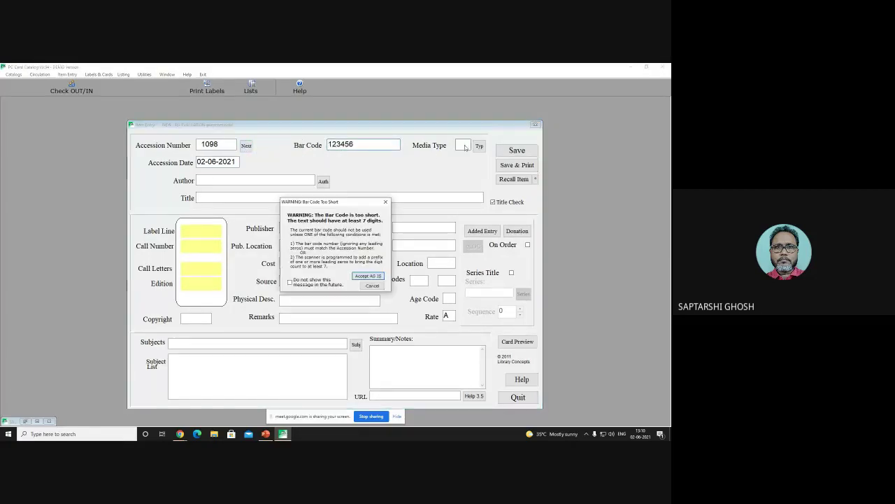
click(375, 277)
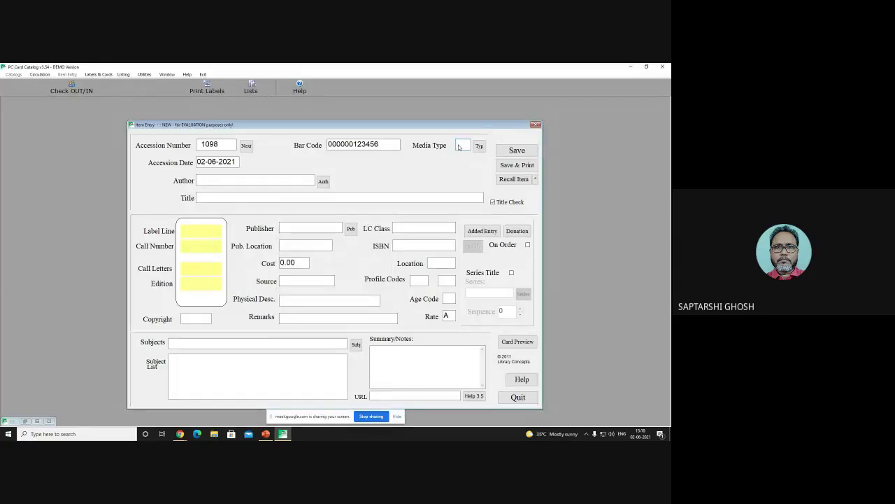
click(221, 179)
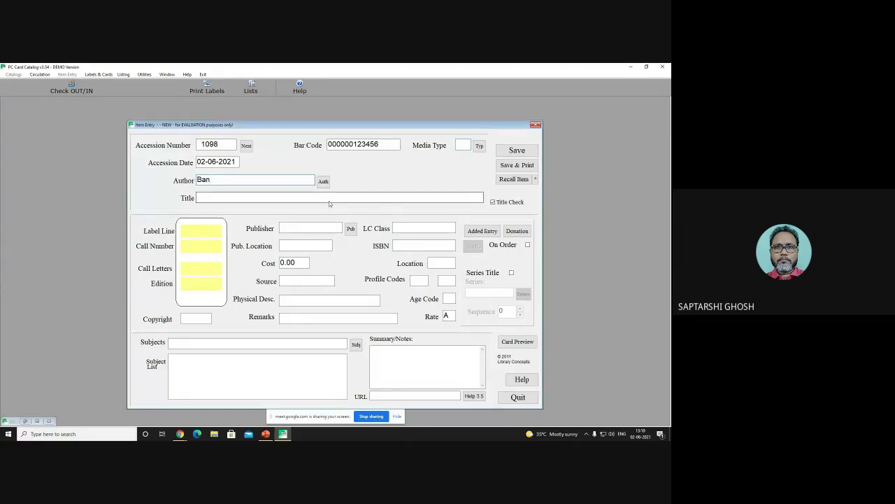
Step: Enter the author's name, title 'Cataloguing: History and Practice' and publisher Wordpress, fixing typos
click(228, 196)
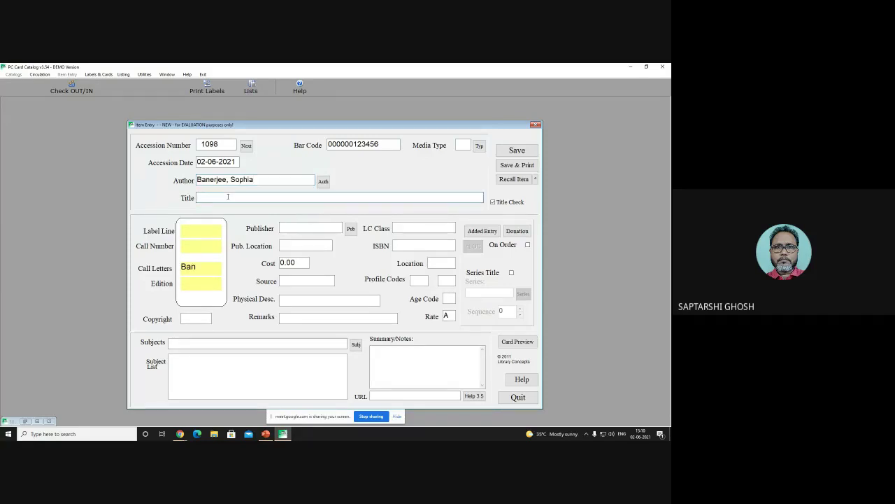
text(Ca)
text(taloguin)
text(g)
click(203, 197)
text(aloguing: History and Pract)
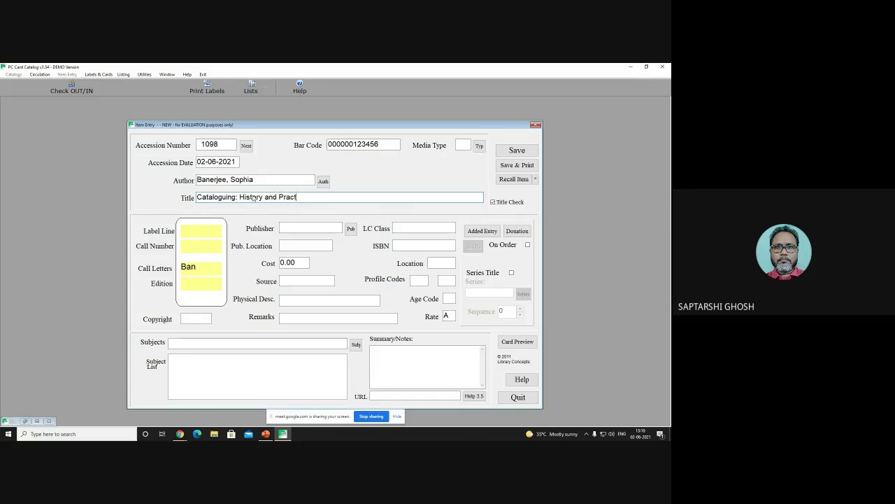
text(ice)
click(317, 229)
text(Wo)
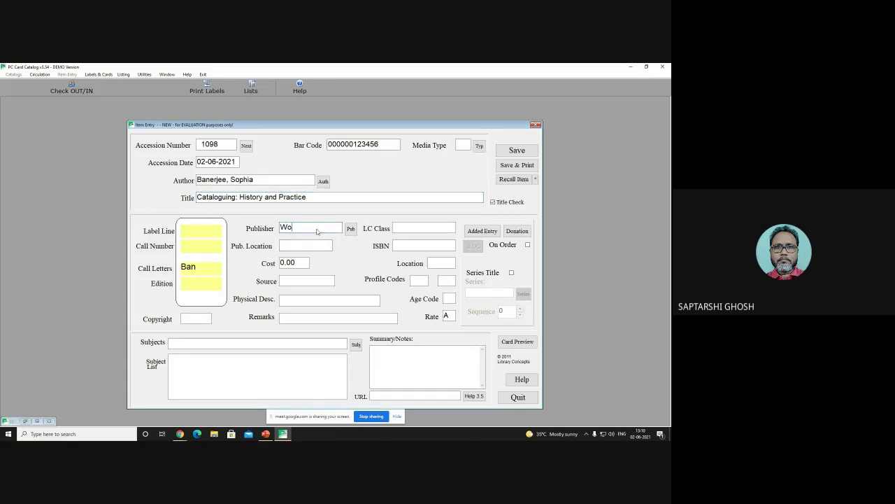
text(rspress)
click(295, 228)
key(Delete)
text(d)
key(Tab)
key(Tab)
click(290, 247)
text(Kolkata)
key(Tab)
text(3)
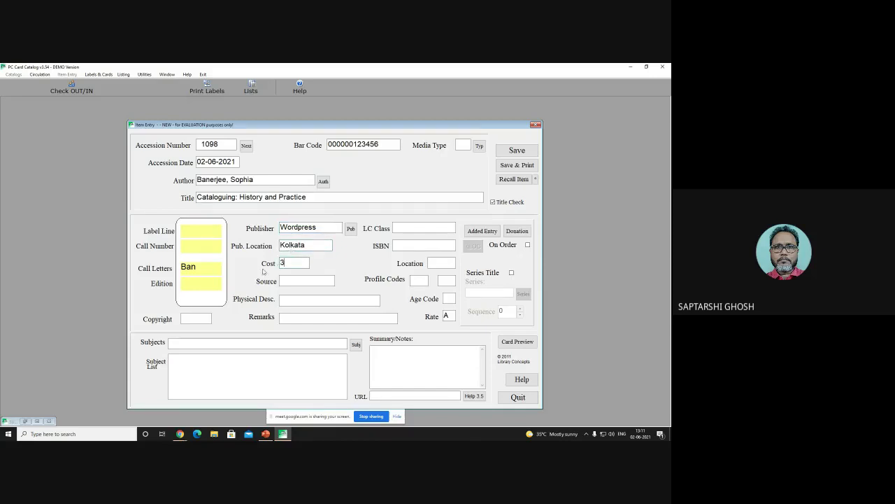
text(75)
click(292, 282)
text(Globe)
click(297, 300)
text(ix, )
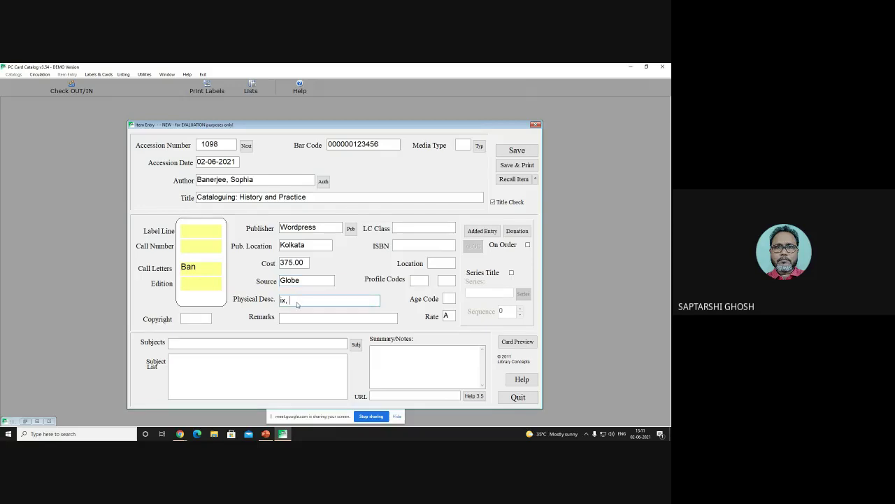
text(318p)
click(295, 317)
text(Nil)
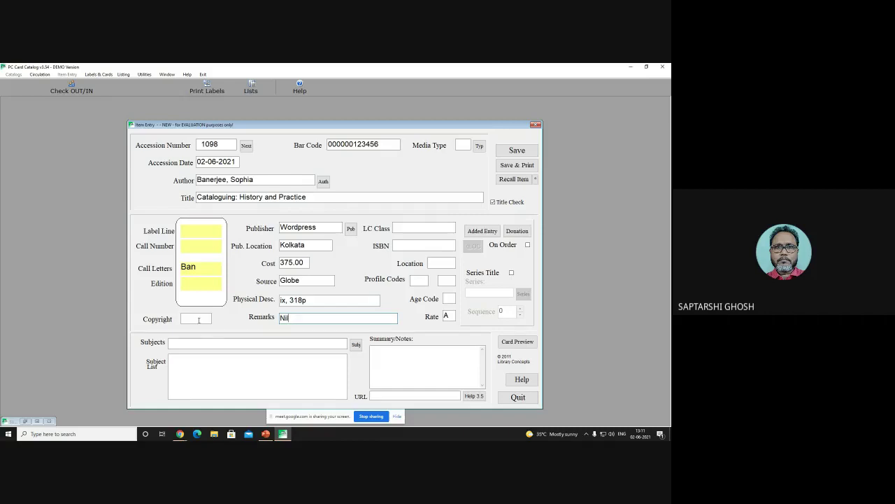
click(199, 320)
text(@201)
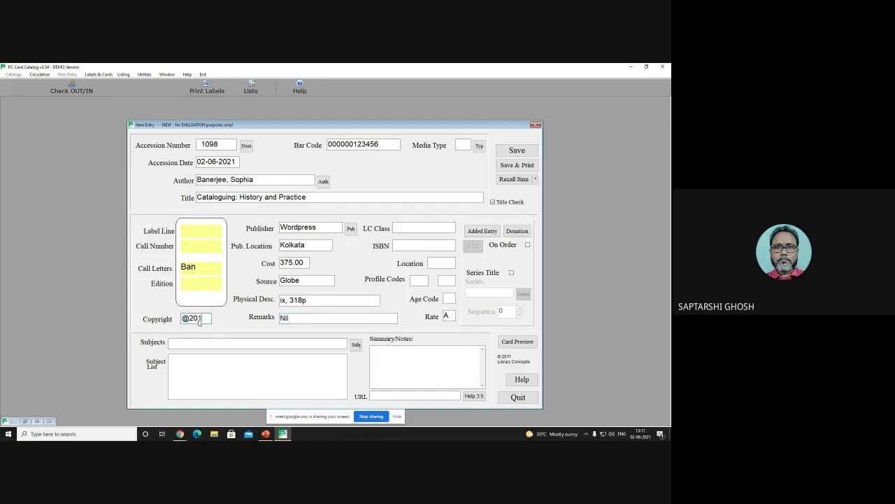
text(8)
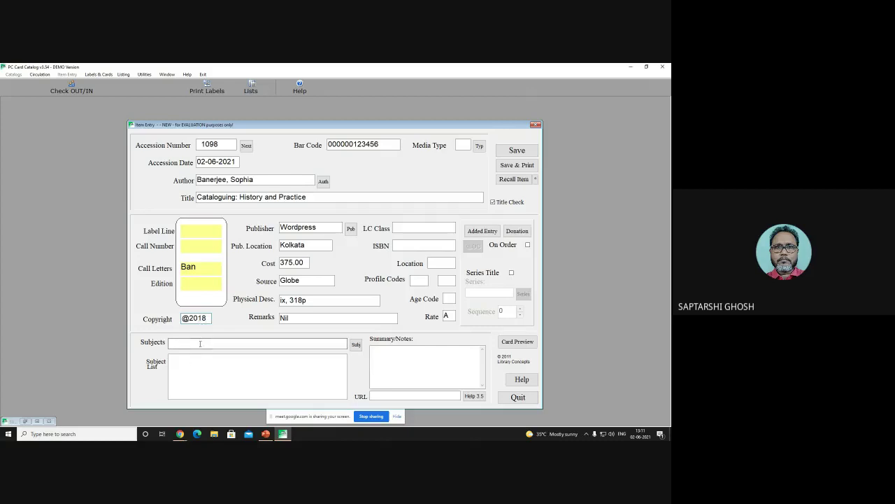
text(CATALOGUING)
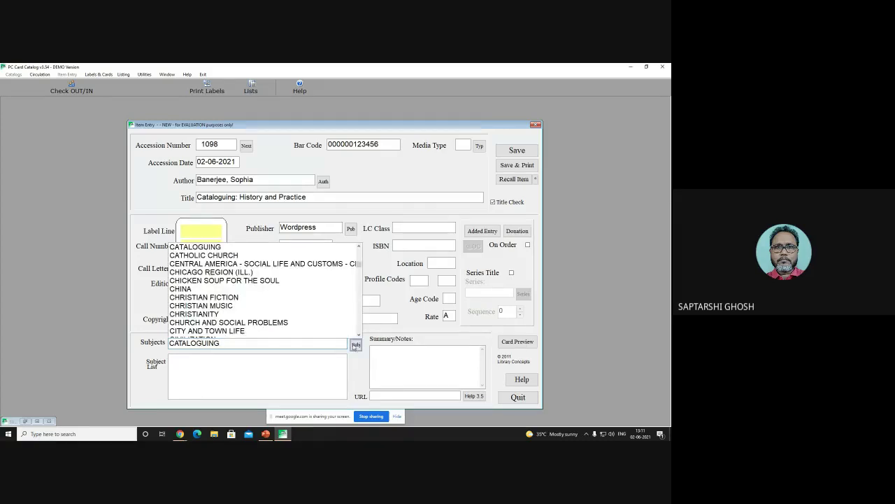
Step: Pick CATALOGUING from the subject headings into item 1098's subject list, then preview its card
click(230, 359)
click(214, 343)
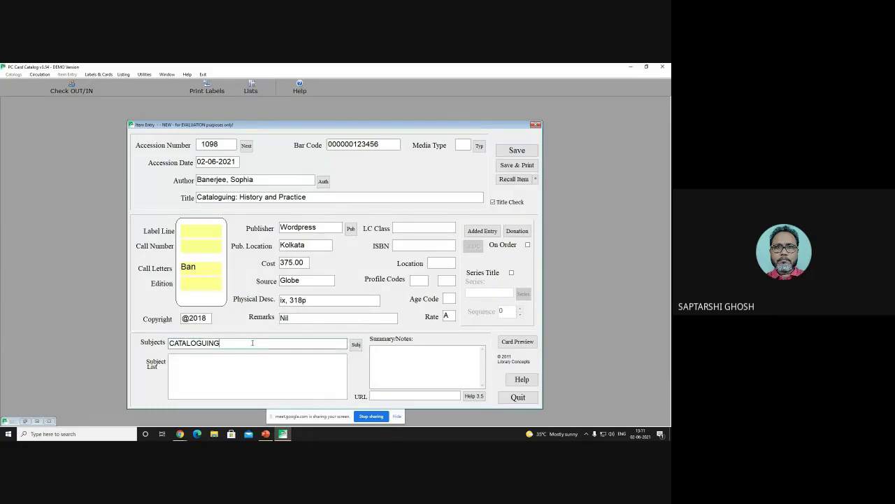
drag(221, 343, 173, 343)
click(356, 344)
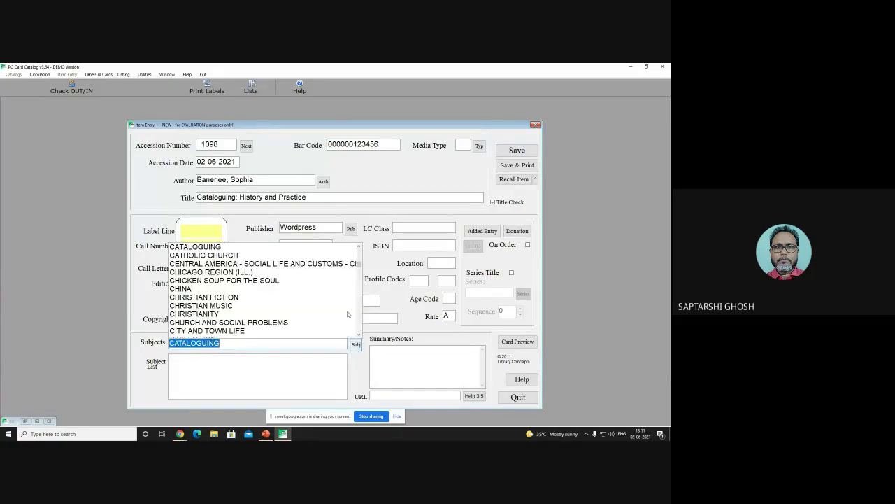
click(223, 247)
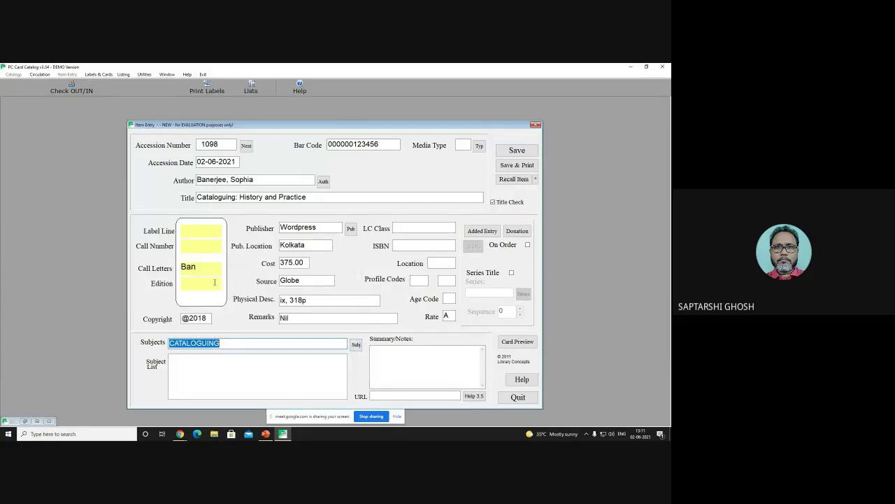
click(224, 376)
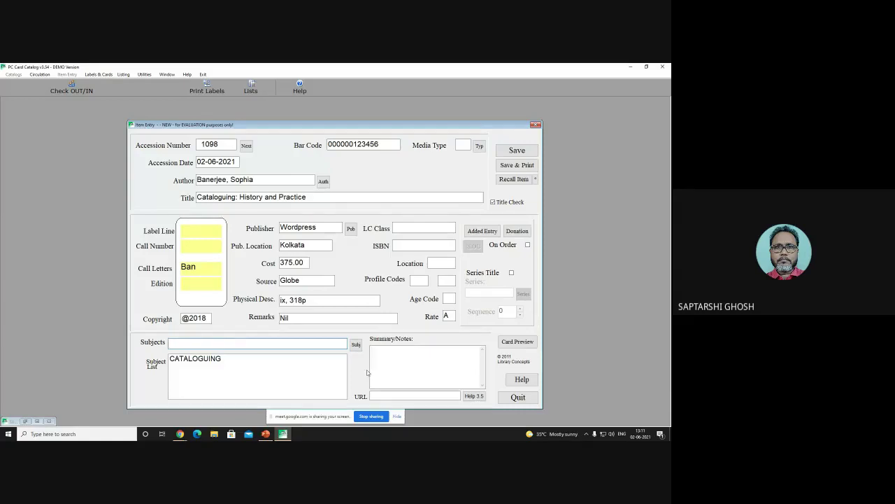
click(518, 342)
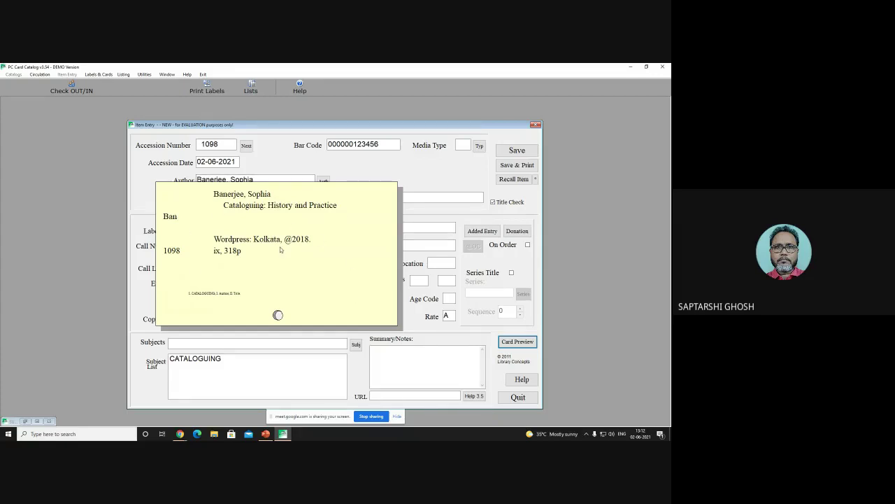
Step: Append 7 to the duplicate bar code, save item 1098, then close the card preview and entry form
click(516, 167)
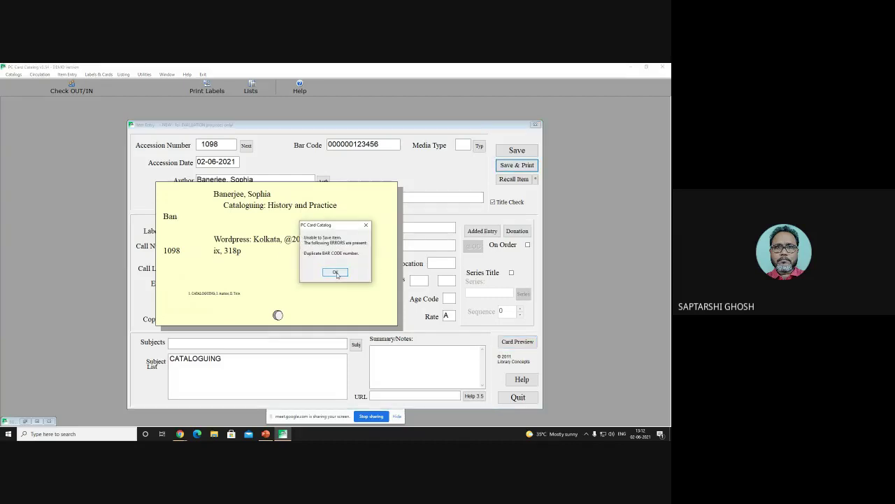
click(336, 272)
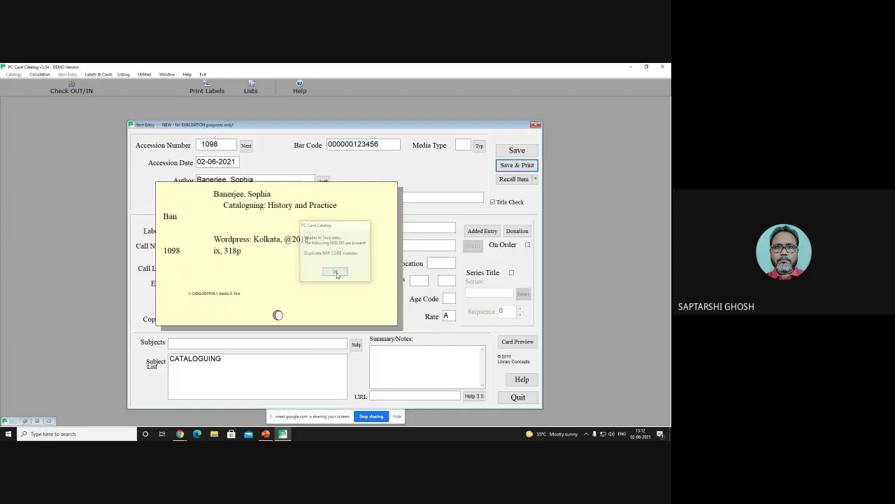
click(380, 144)
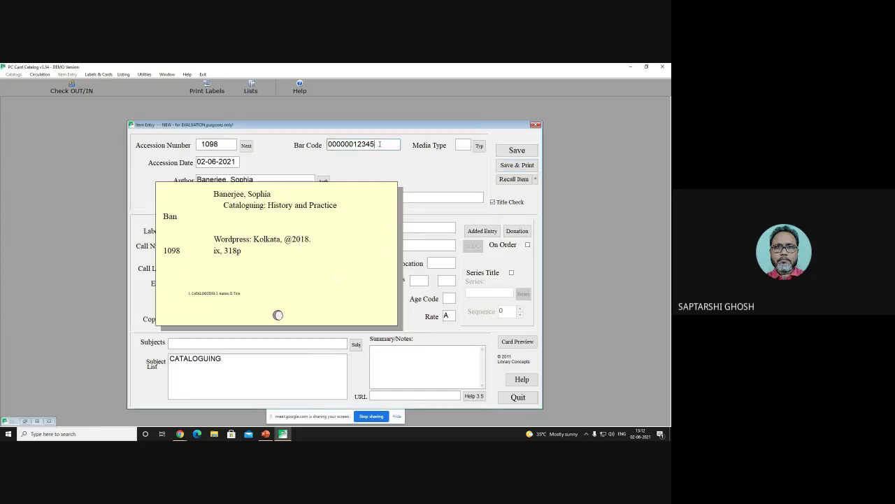
text(7)
click(512, 166)
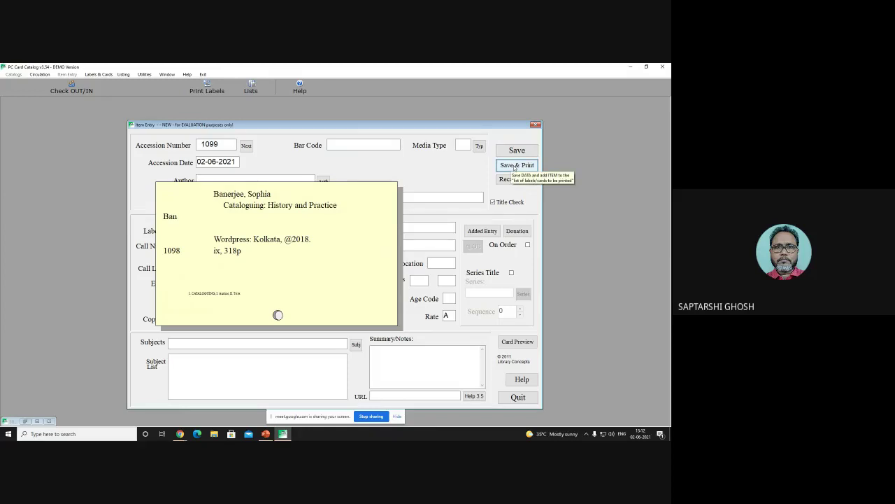
click(514, 166)
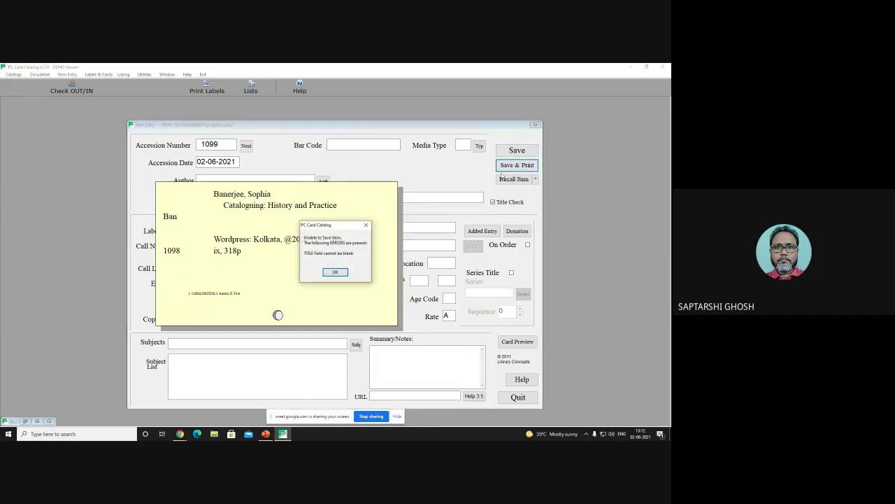
click(335, 272)
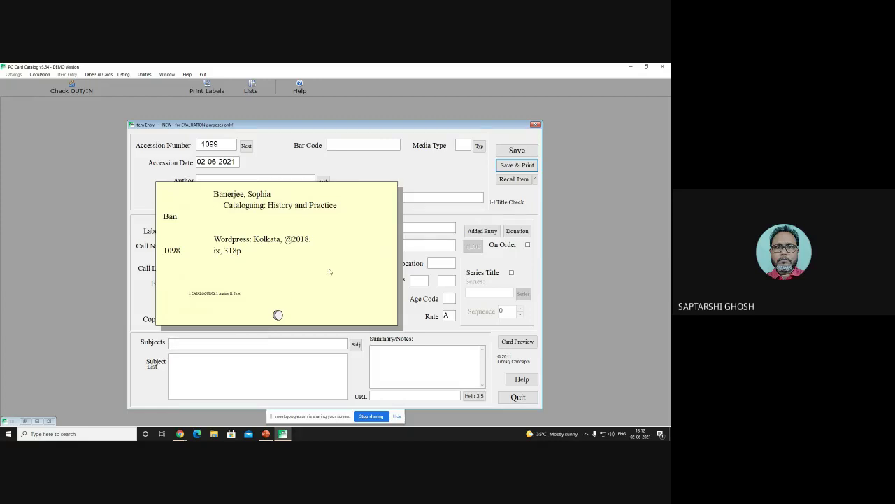
click(528, 341)
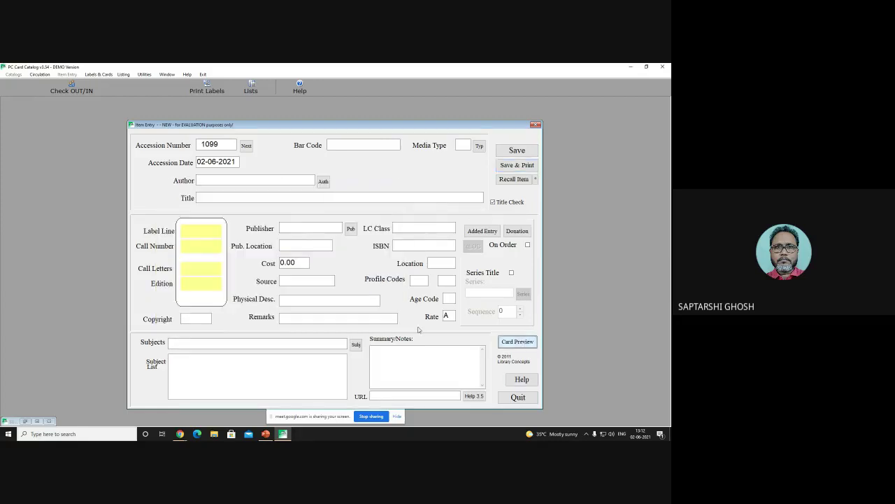
click(536, 125)
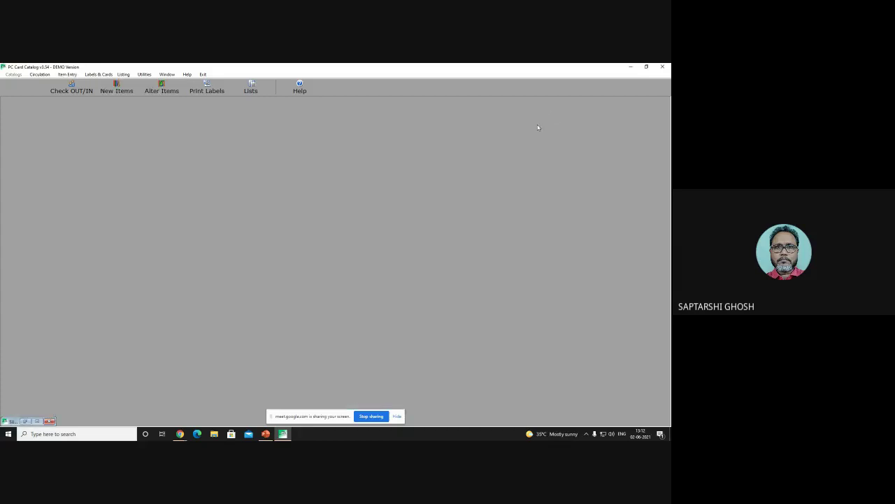
Step: Close PC Card Catalog and place the cursor after 'MARC:' on the AACR2 slide
click(664, 68)
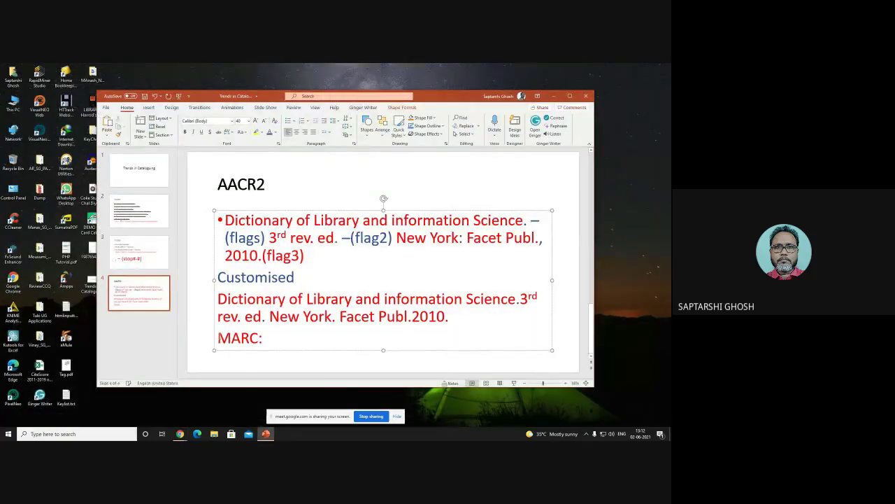
double_click(219, 338)
click(258, 338)
double_click(261, 338)
double_click(230, 339)
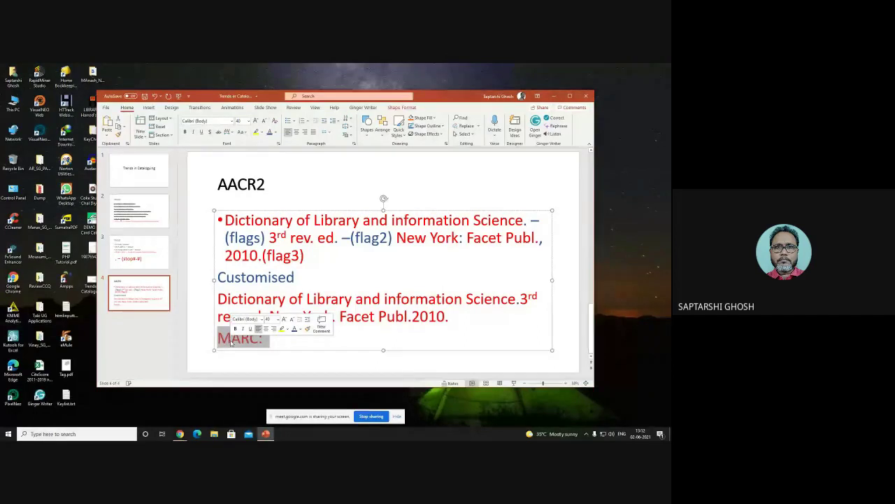
click(288, 339)
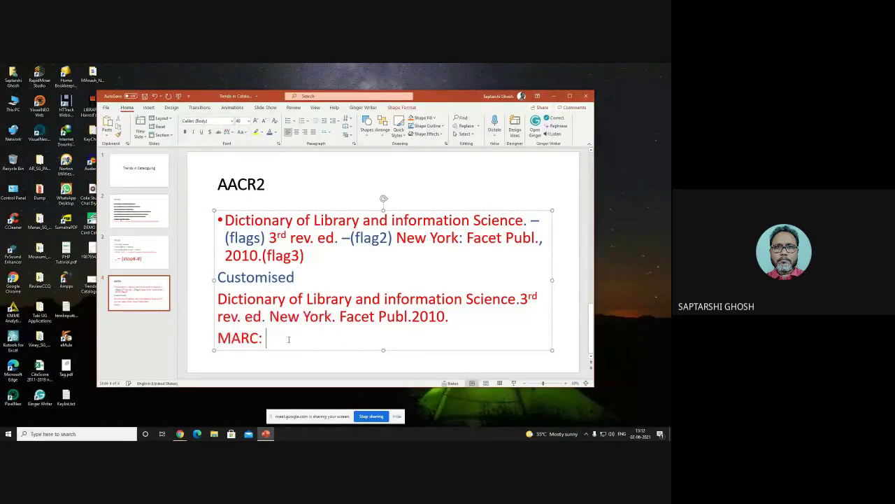